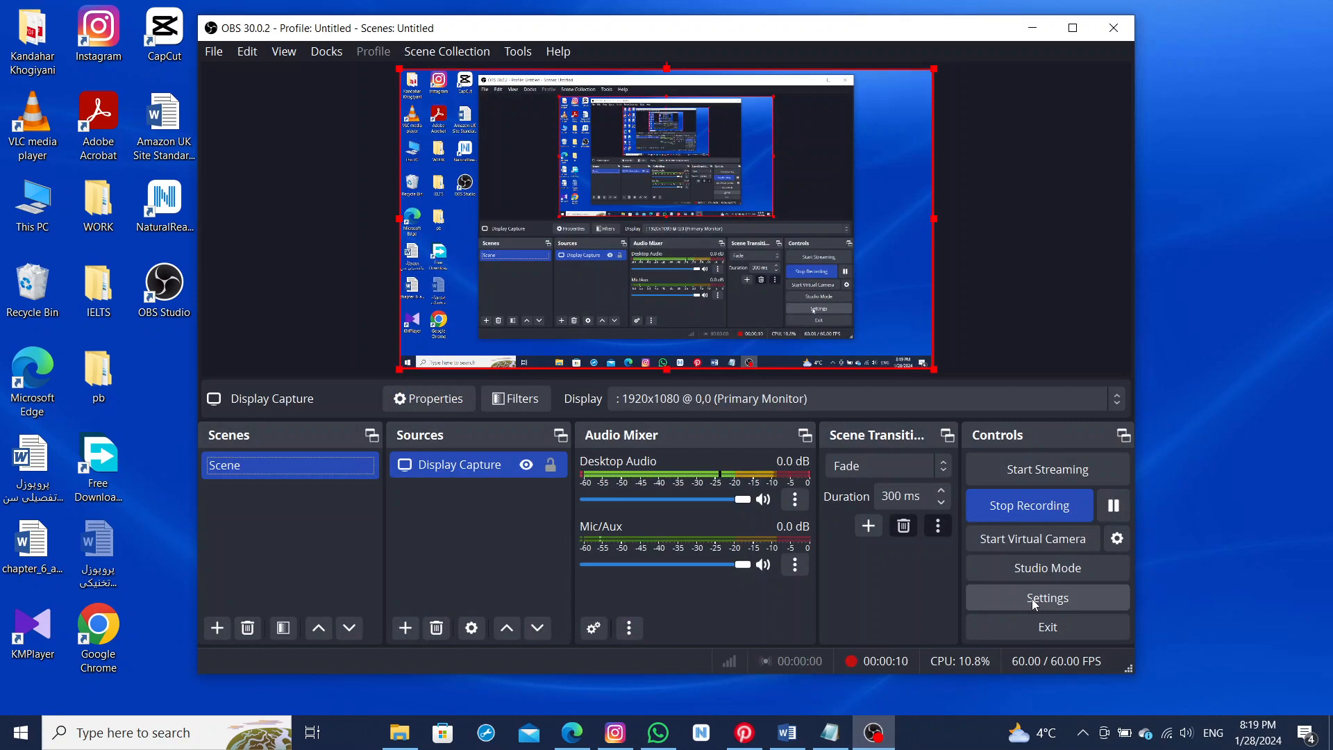
# Open the streaming output settings, raise the video bitrate to 2550 Kbps and return it to 2500 Kbps.
pyautogui.click(1032, 598)
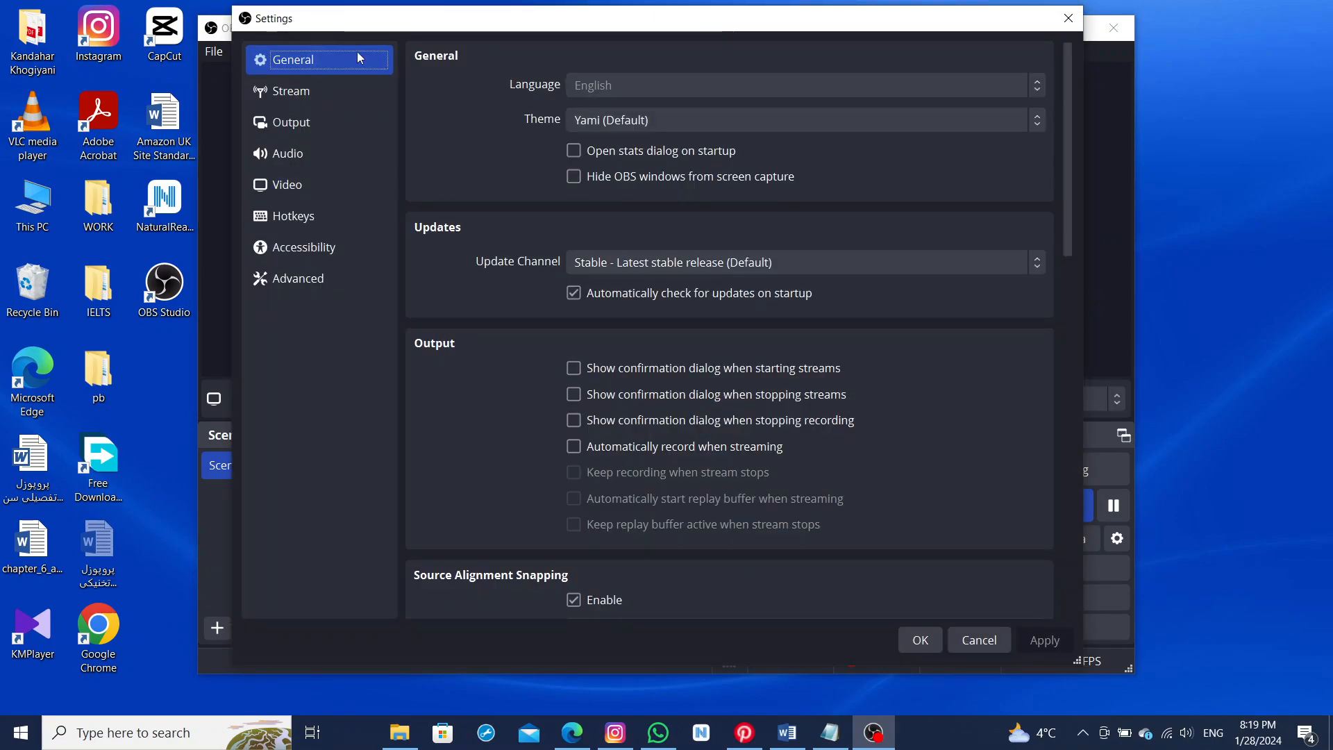
pyautogui.click(322, 128)
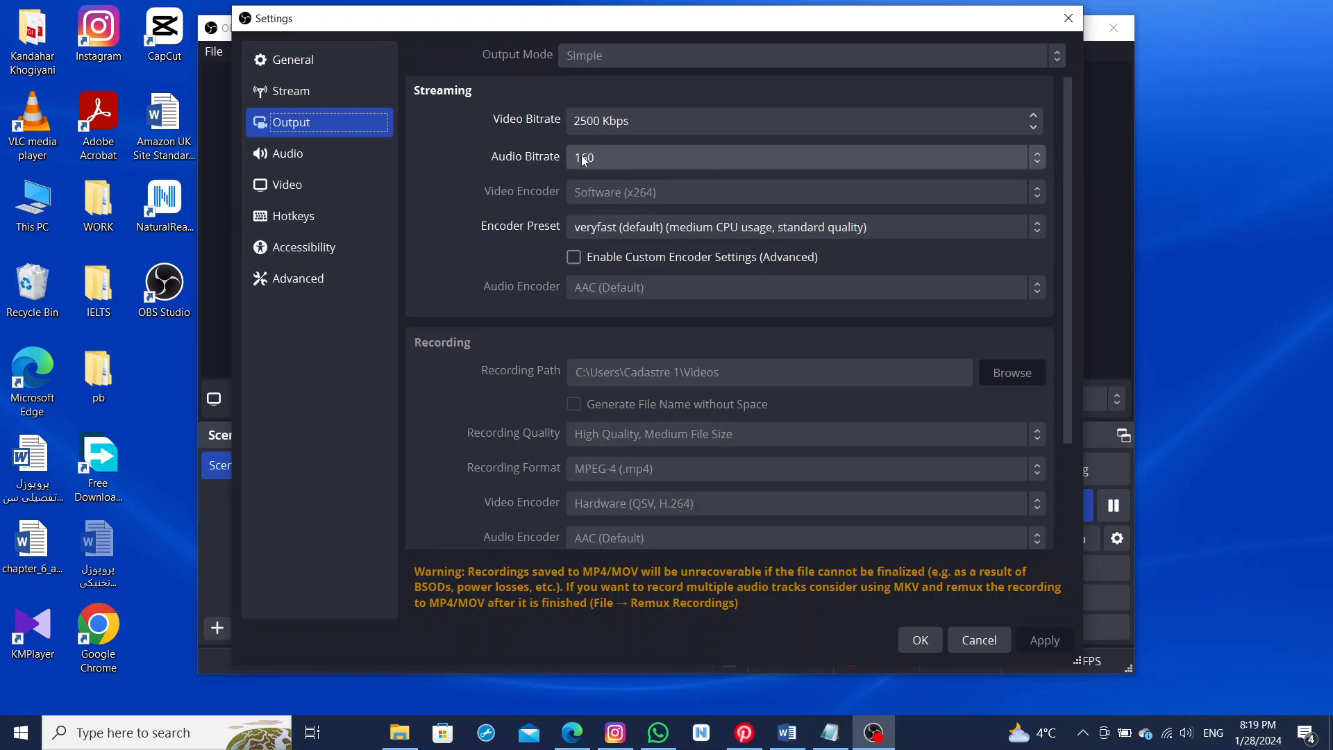
pyautogui.click(664, 125)
pyautogui.click(1034, 116)
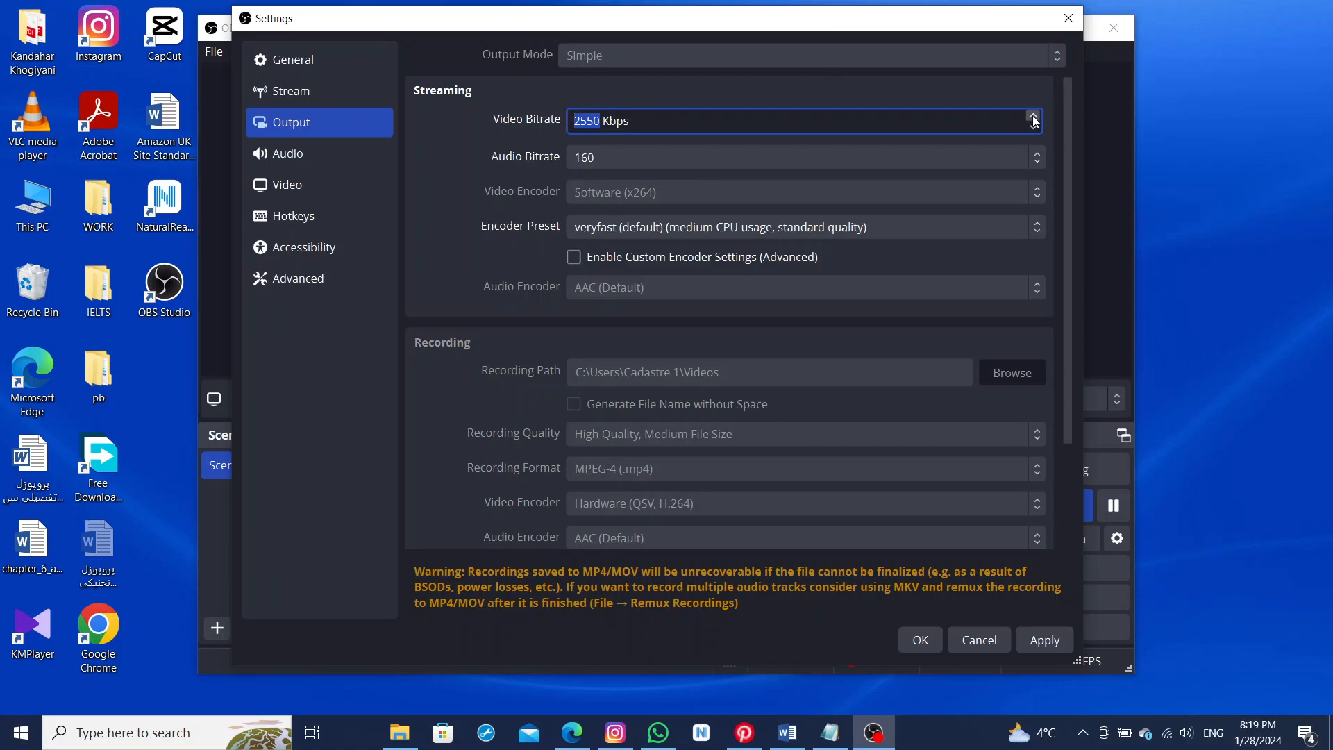
pyautogui.click(1034, 118)
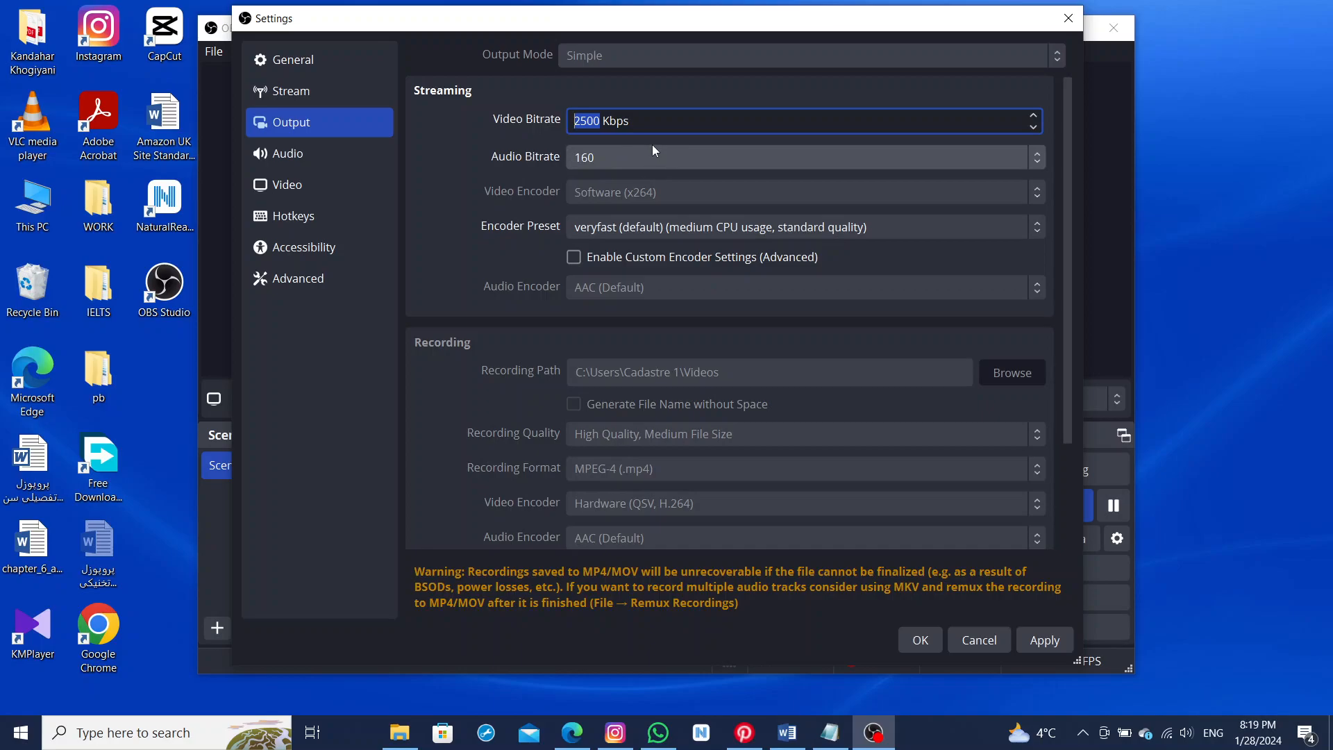
pyautogui.click(673, 123)
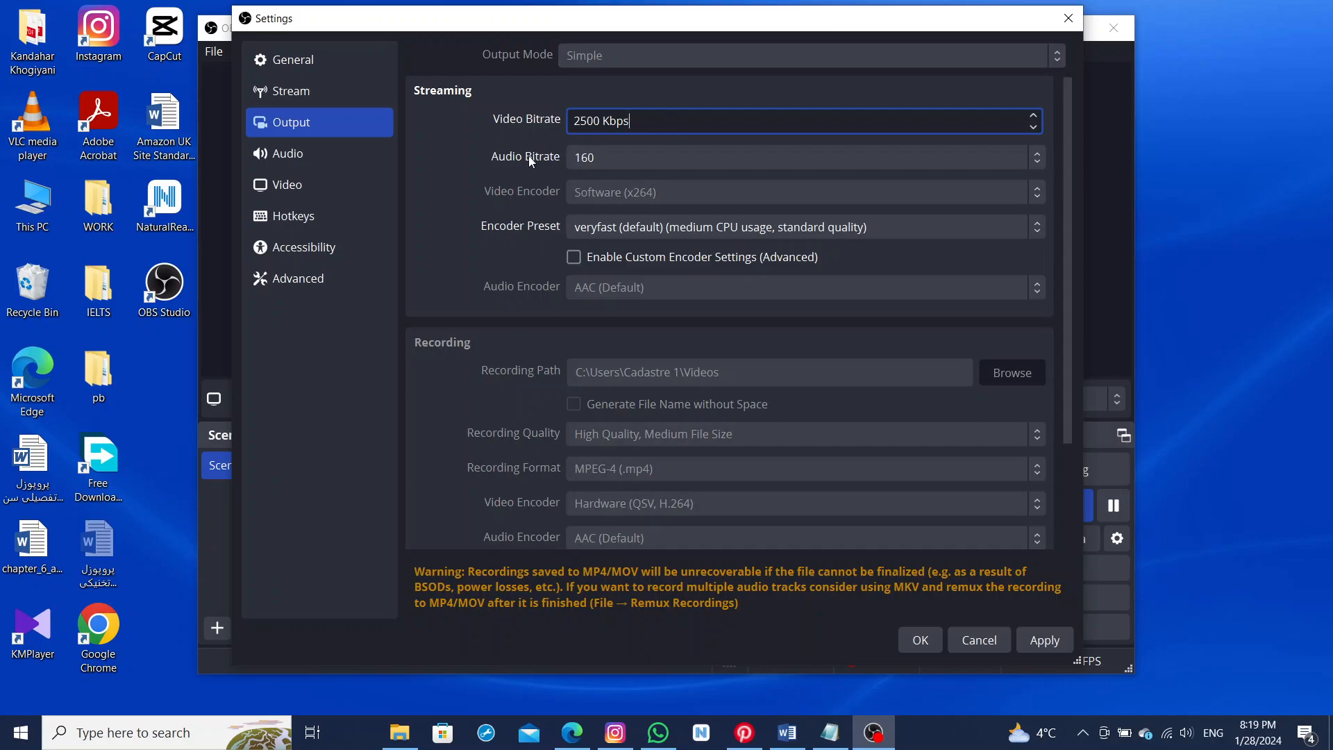
# Examine the available streaming audio bitrates and the recording options in the output settings.
pyautogui.click(641, 160)
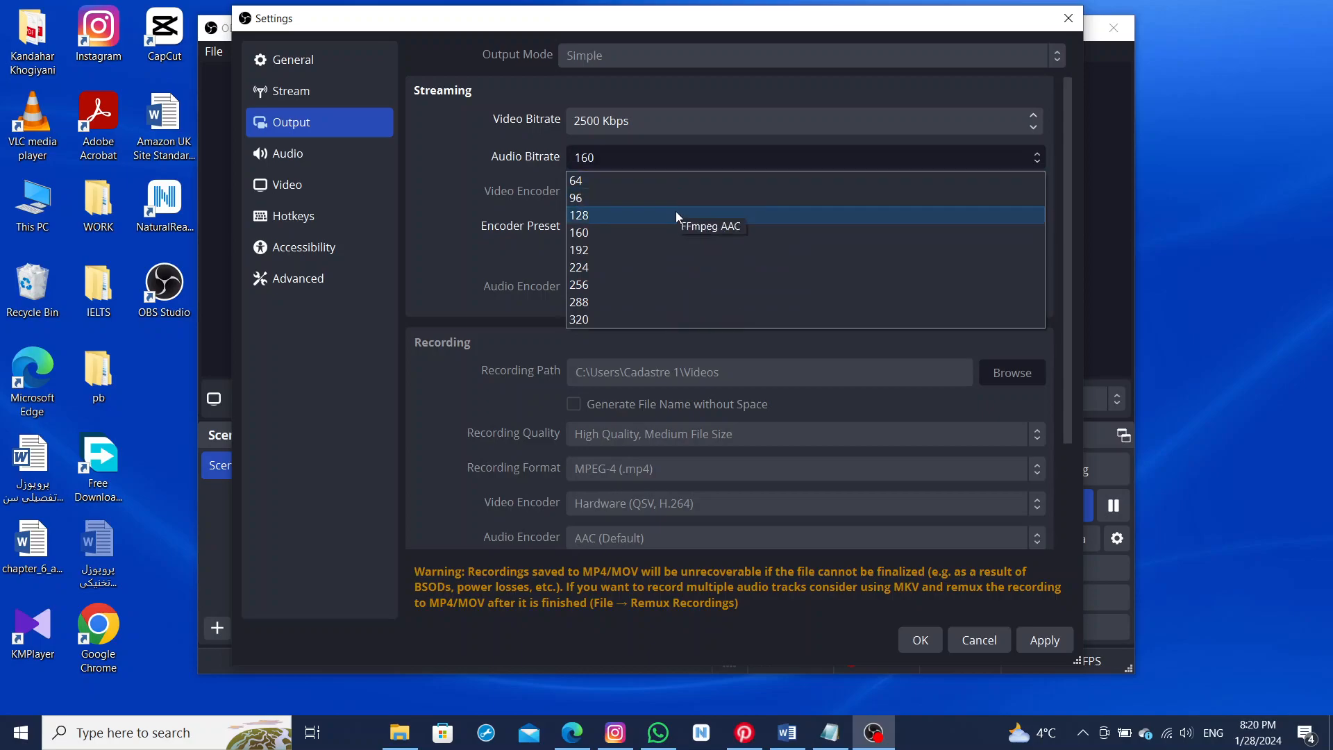
pyautogui.click(652, 155)
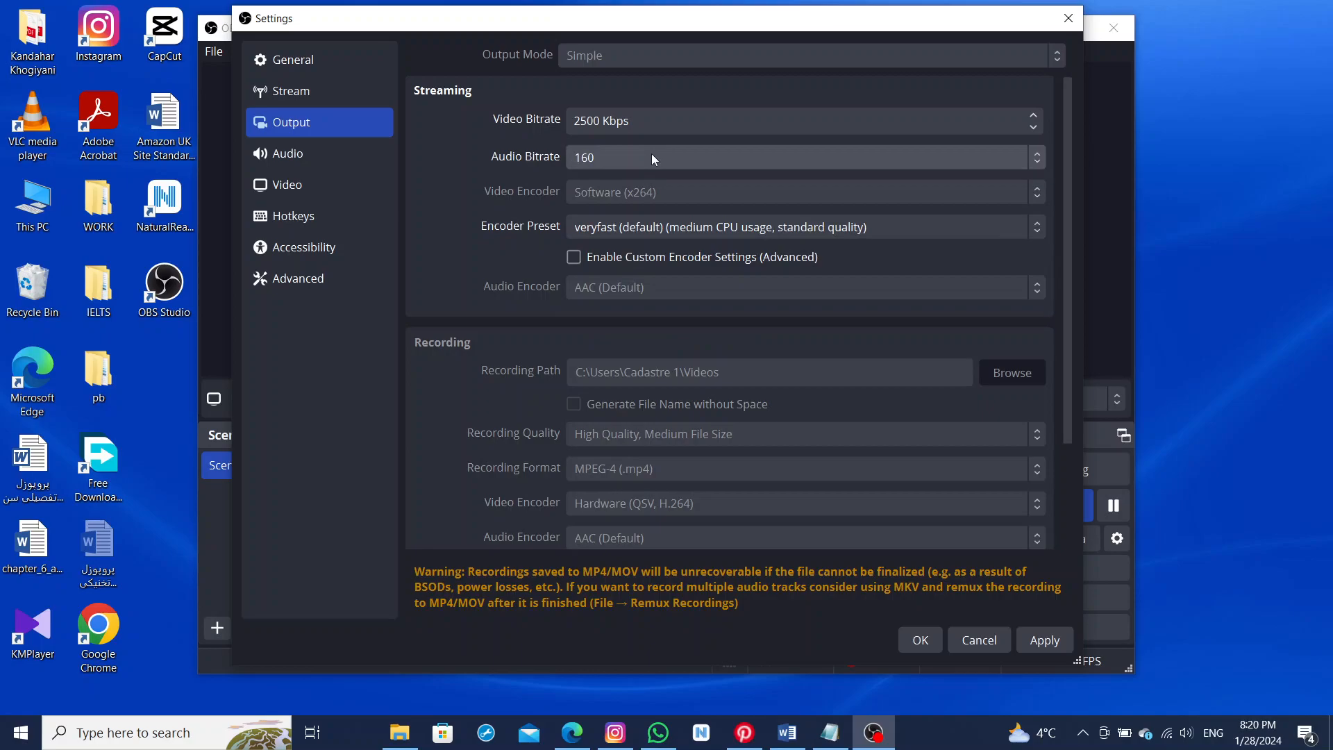
pyautogui.scroll(-3, 657, 265)
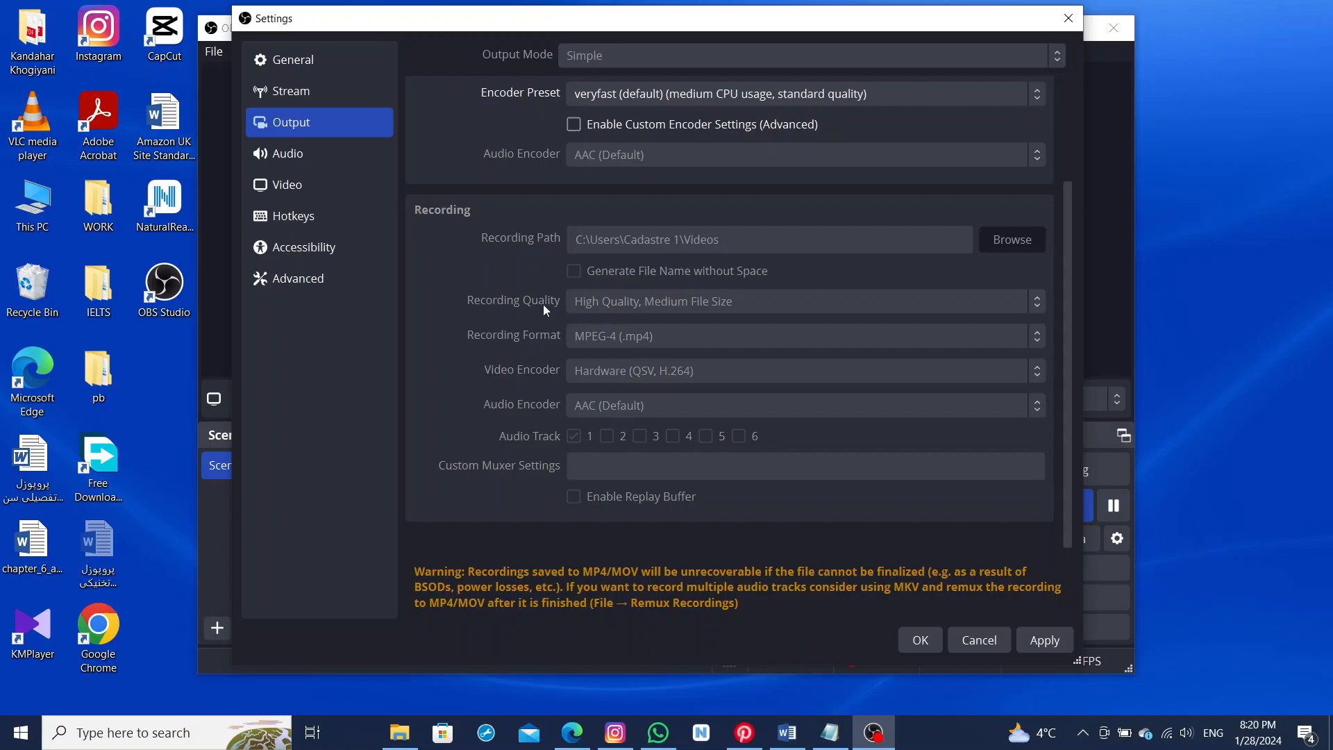
# Examine the desktop audio and microphone device options, plus the resolution and FPS video settings.
pyautogui.click(287, 154)
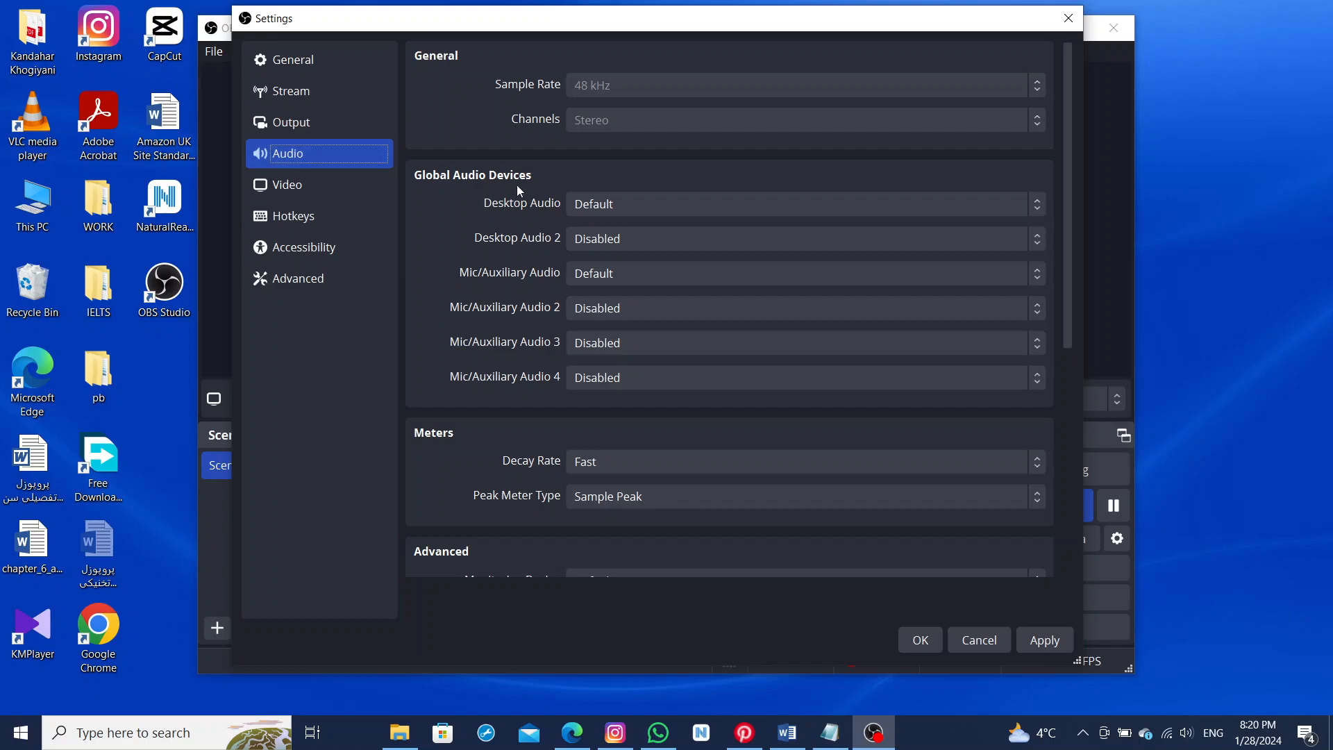
pyautogui.click(618, 203)
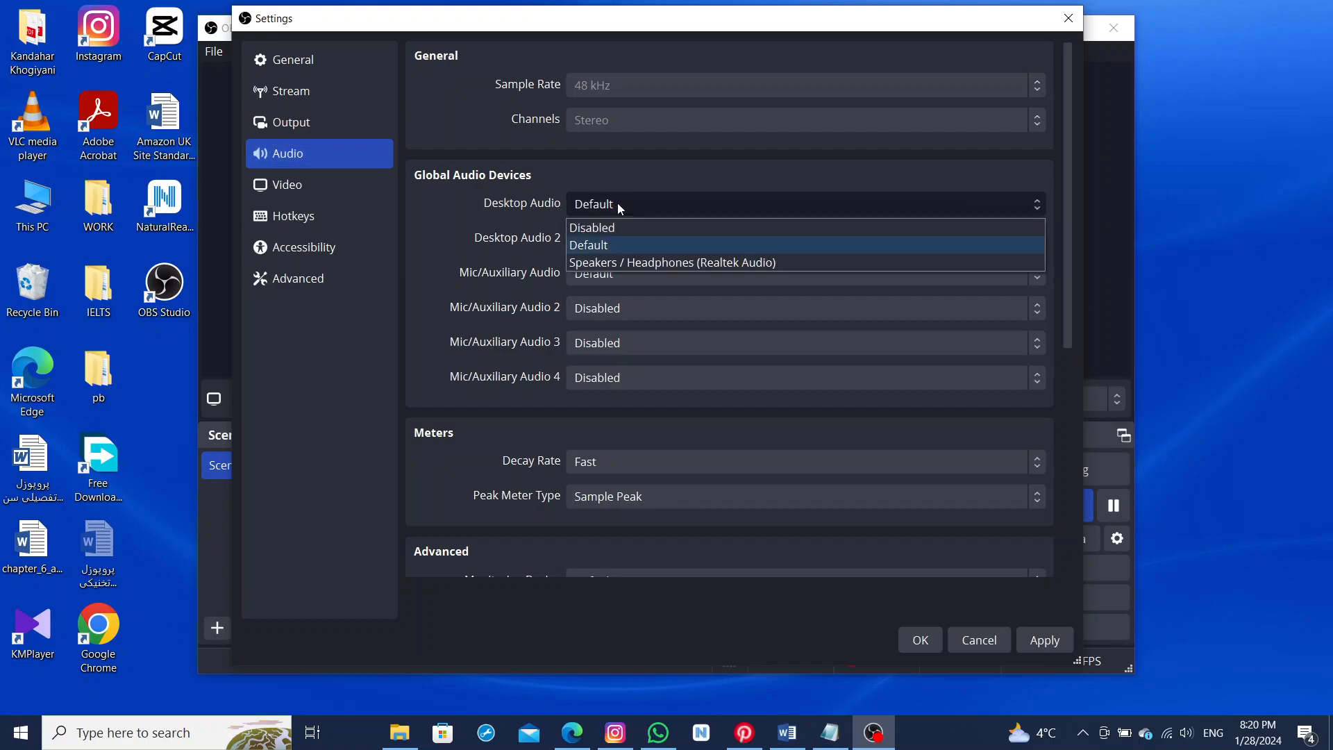
pyautogui.click(999, 285)
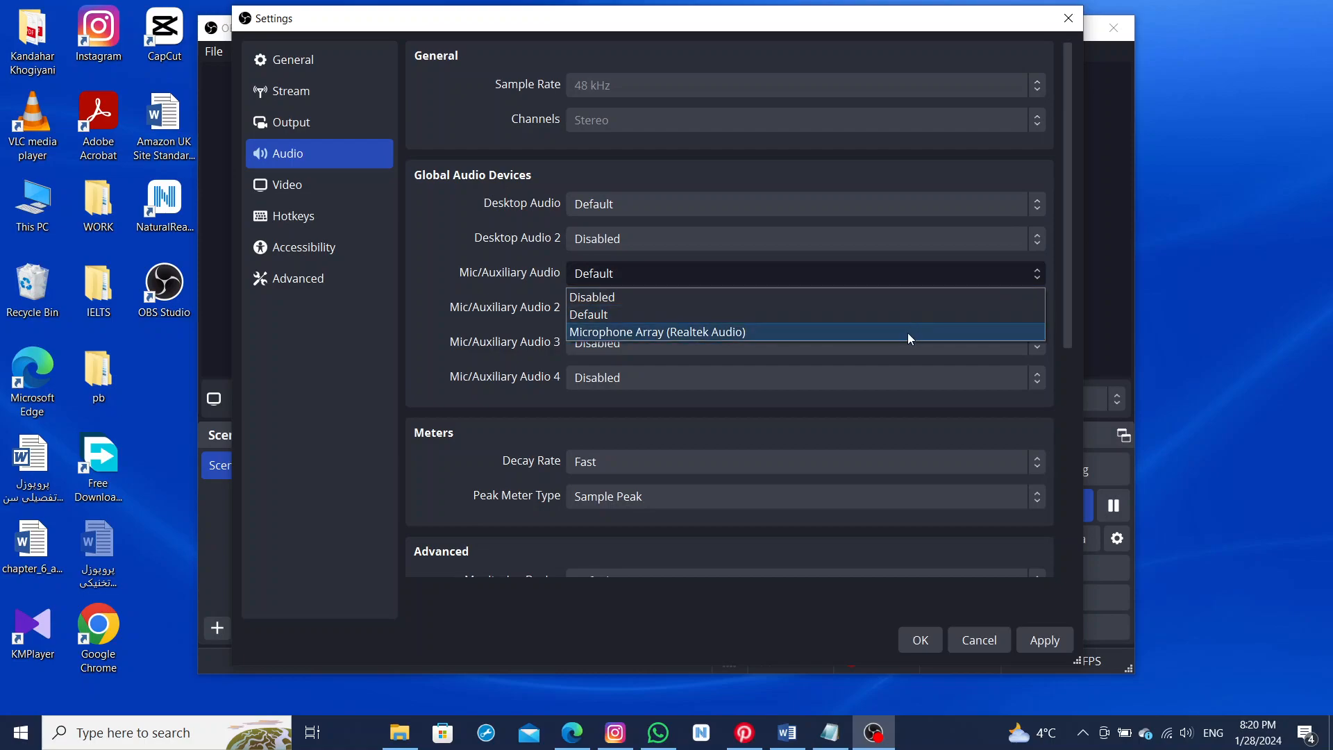
pyautogui.click(328, 183)
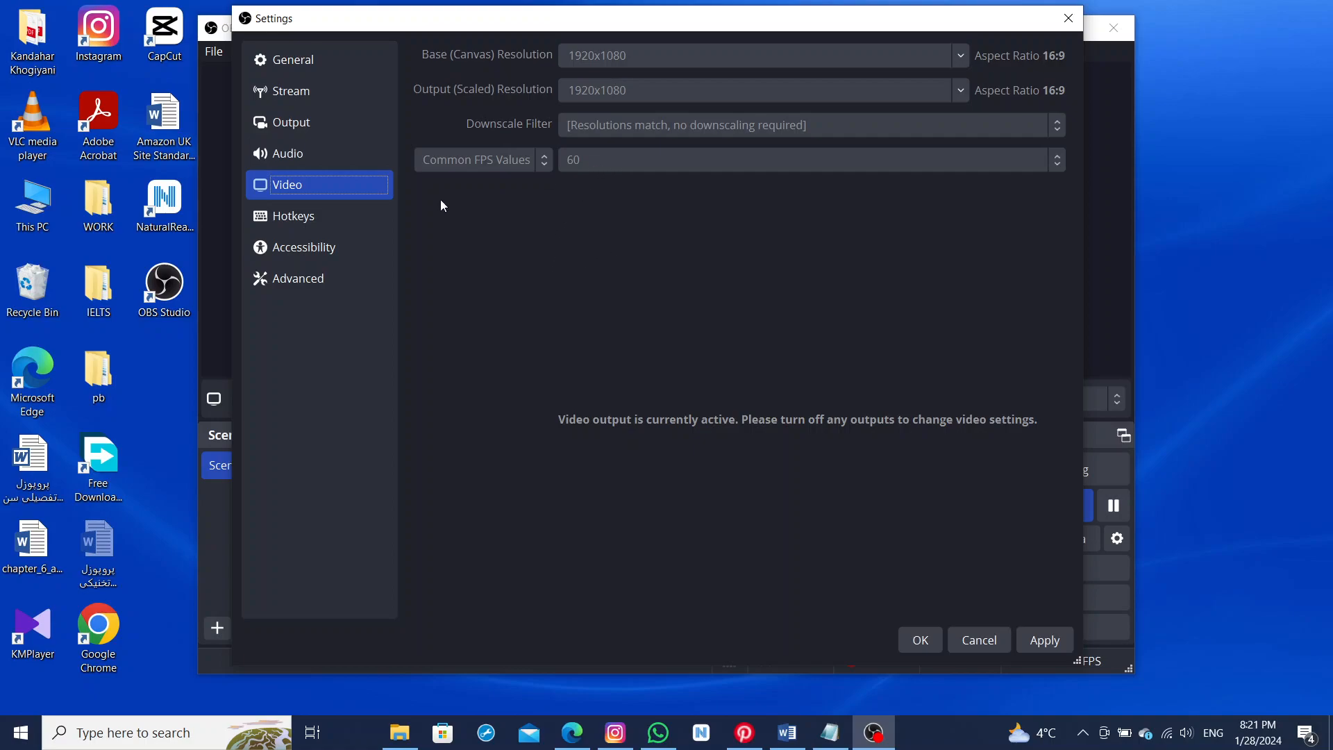
# Look through the complete hotkey list, including the scene, desktop audio and Mic/Aux entries.
pyautogui.click(349, 215)
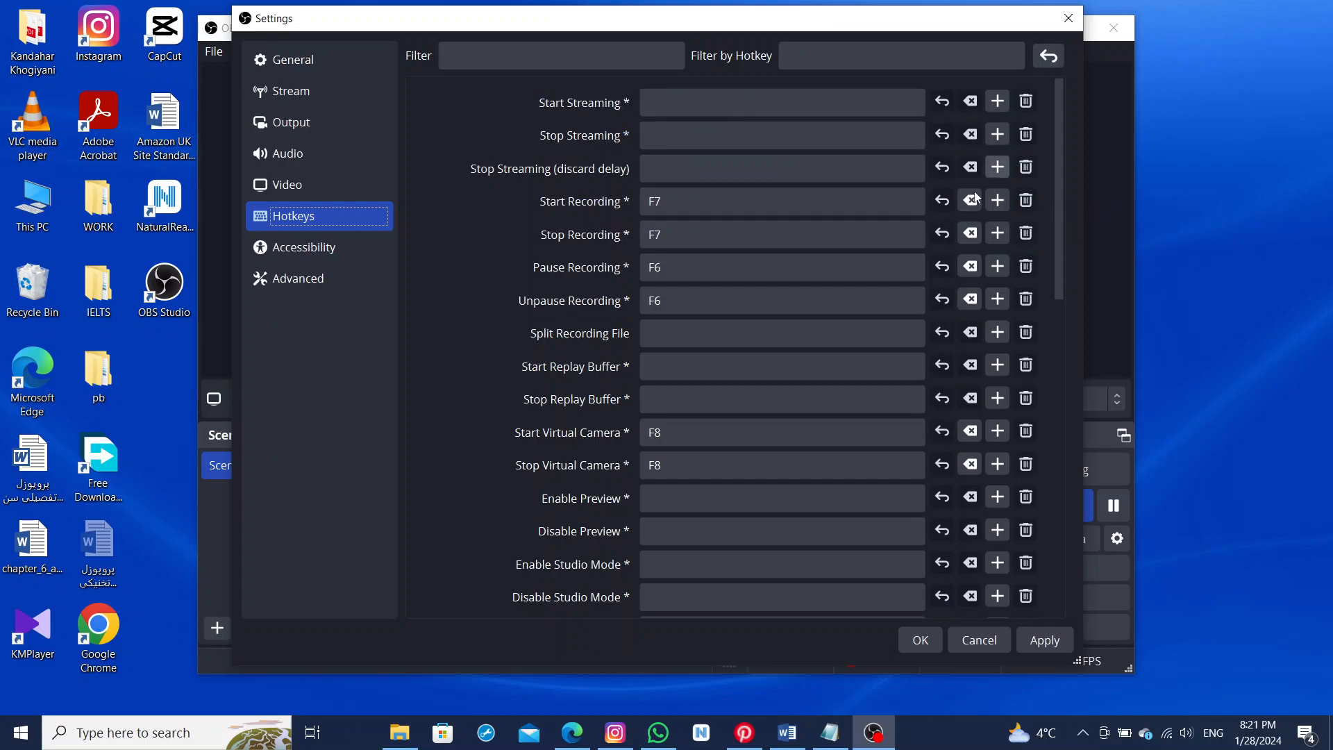
pyautogui.scroll(-7, 742, 534)
pyautogui.scroll(-4, 742, 534)
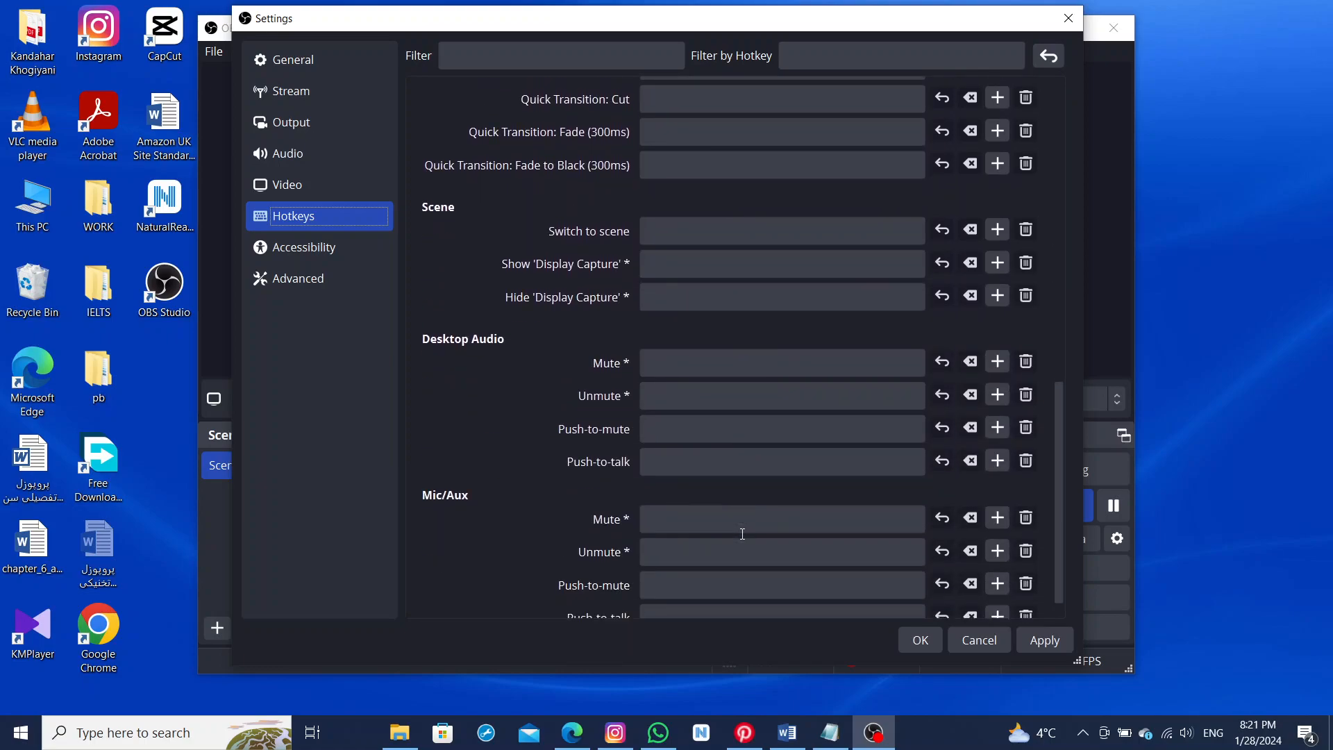
pyautogui.scroll(8, 743, 534)
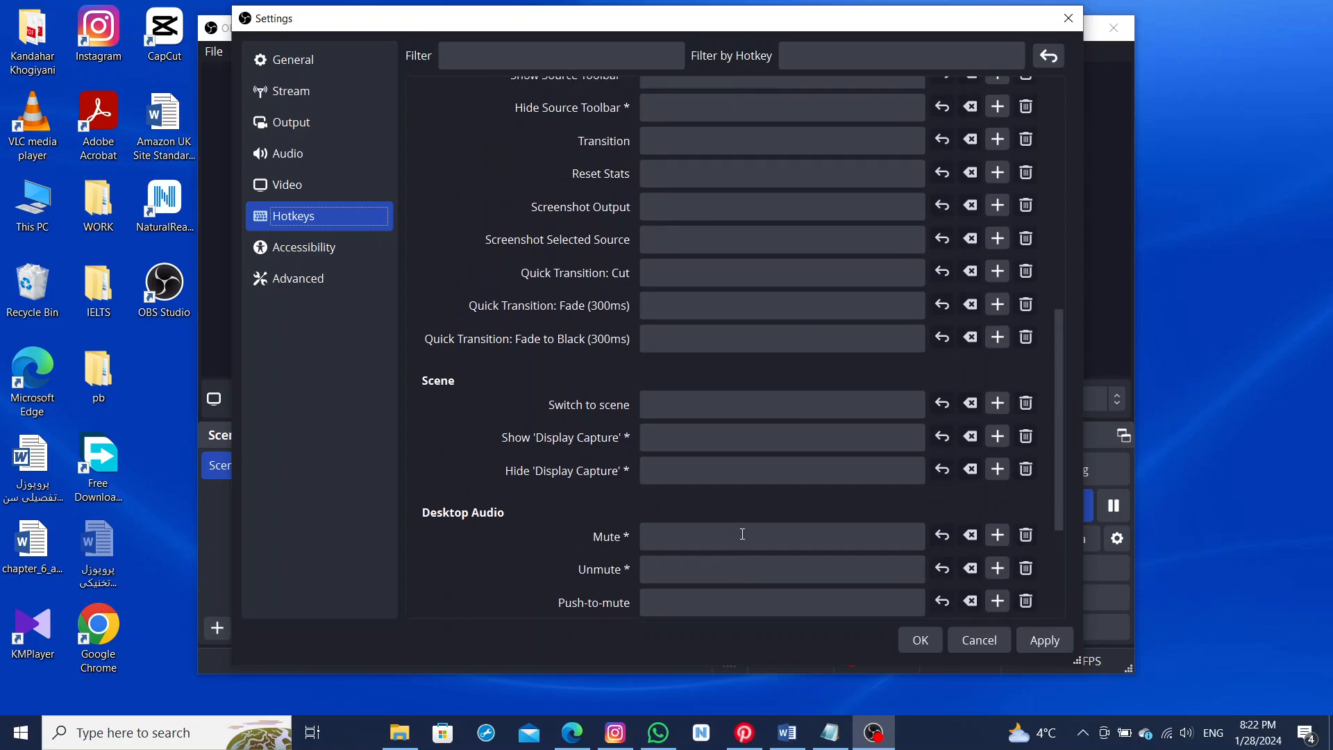
pyautogui.scroll(3, 743, 534)
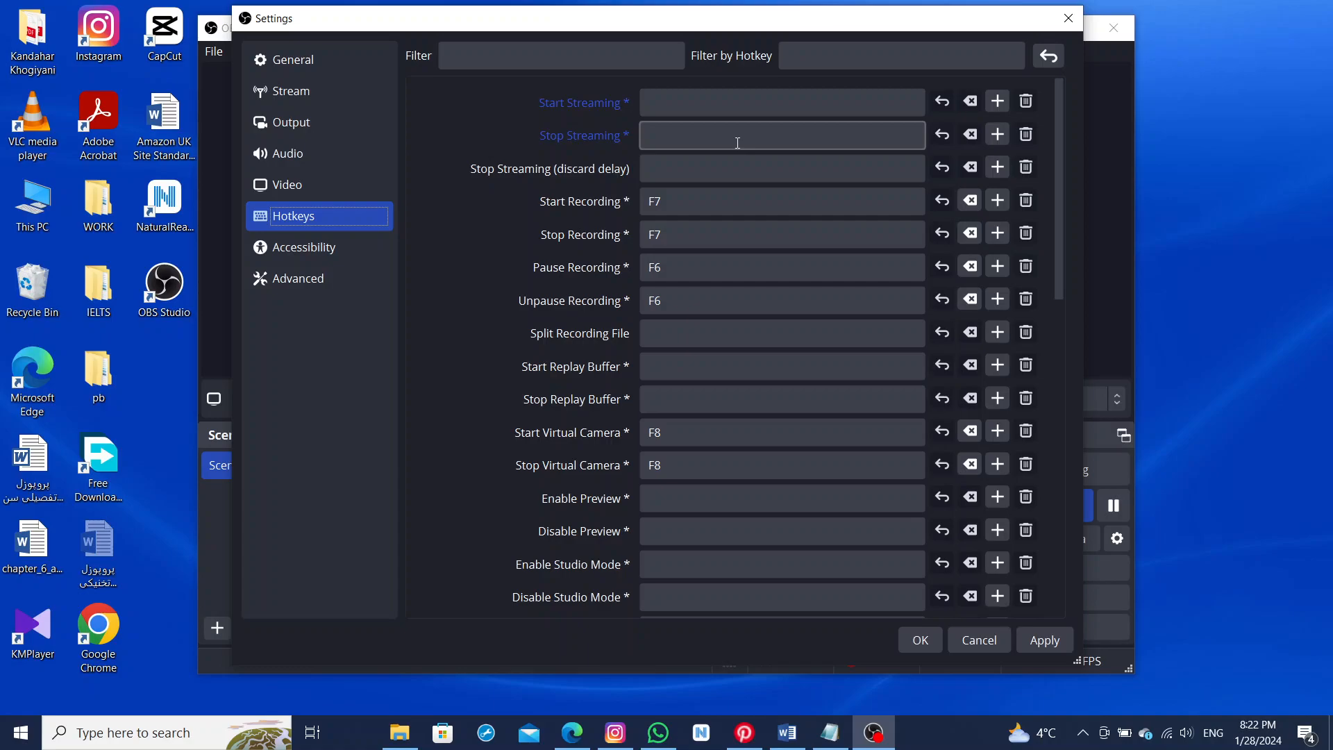
# Assign F2 as the hotkey for both Start Streaming and Stop Streaming.
pyautogui.click(716, 110)
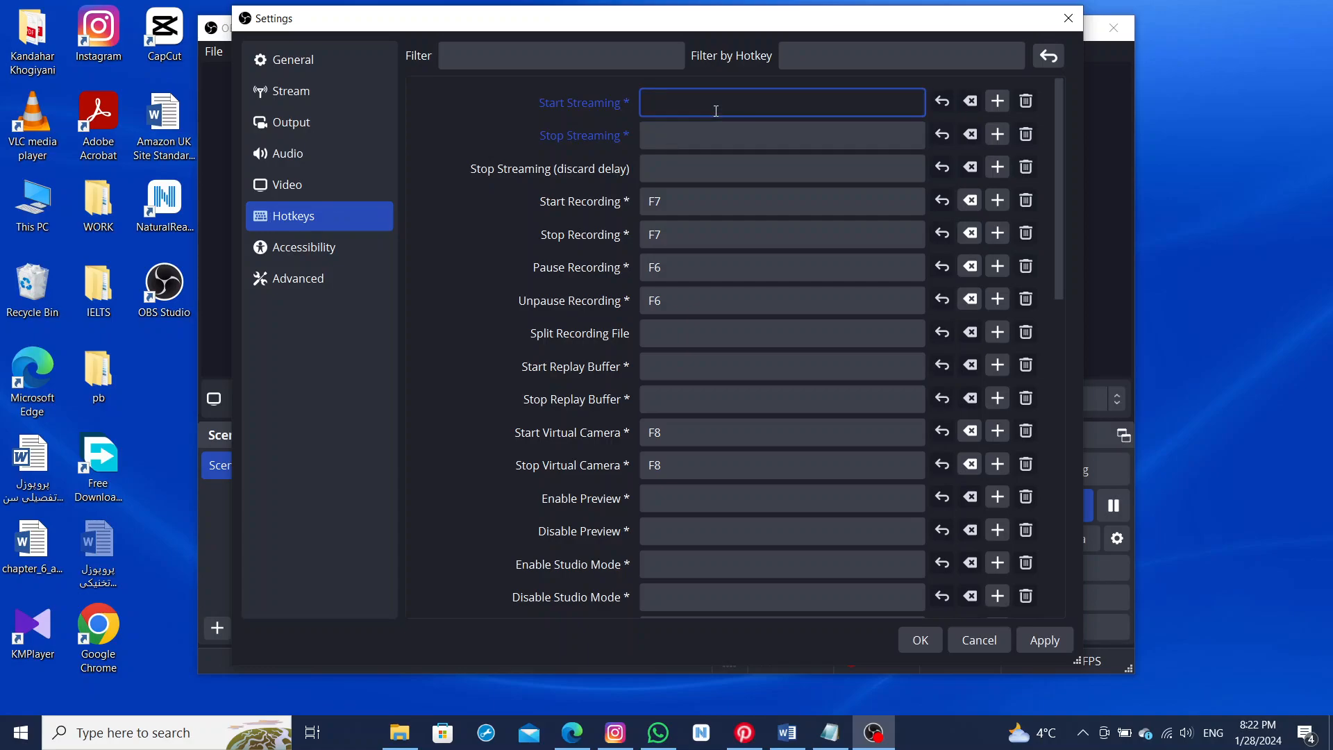
pyautogui.press('F2')
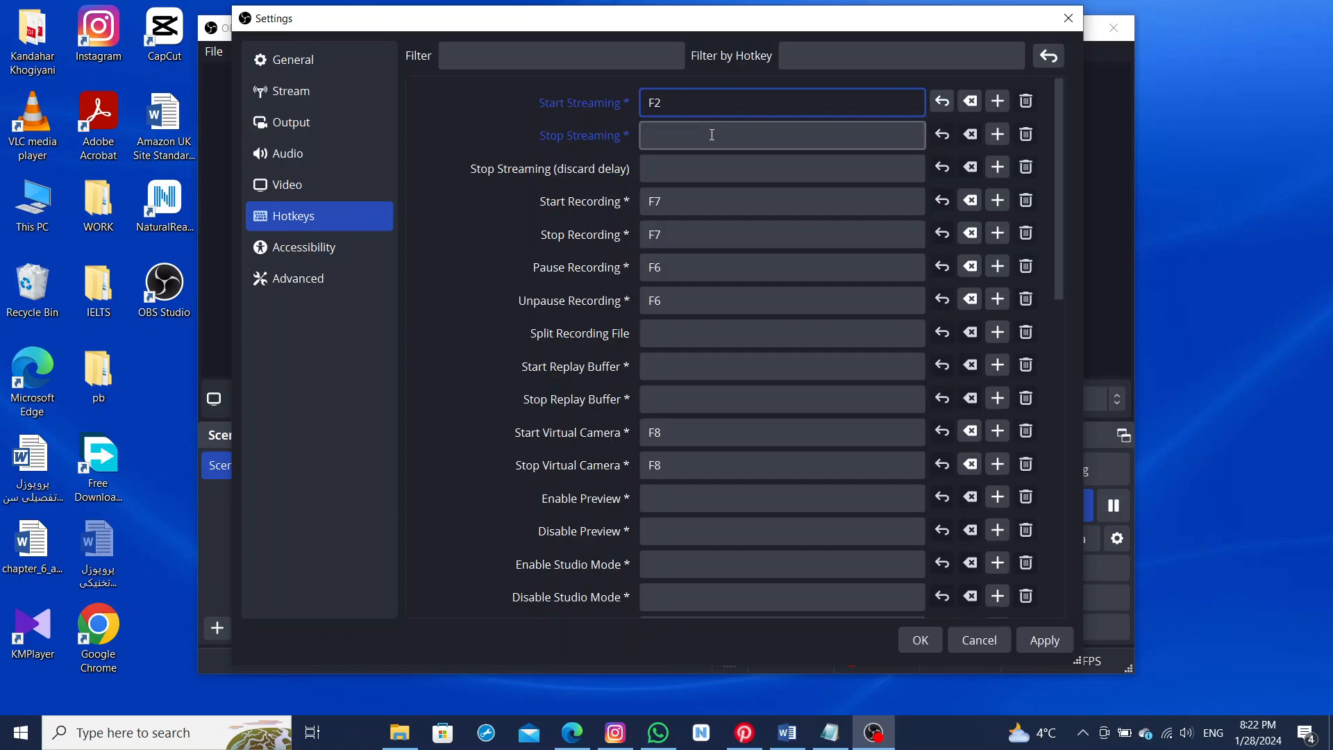
pyautogui.click(712, 135)
pyautogui.press('F2')
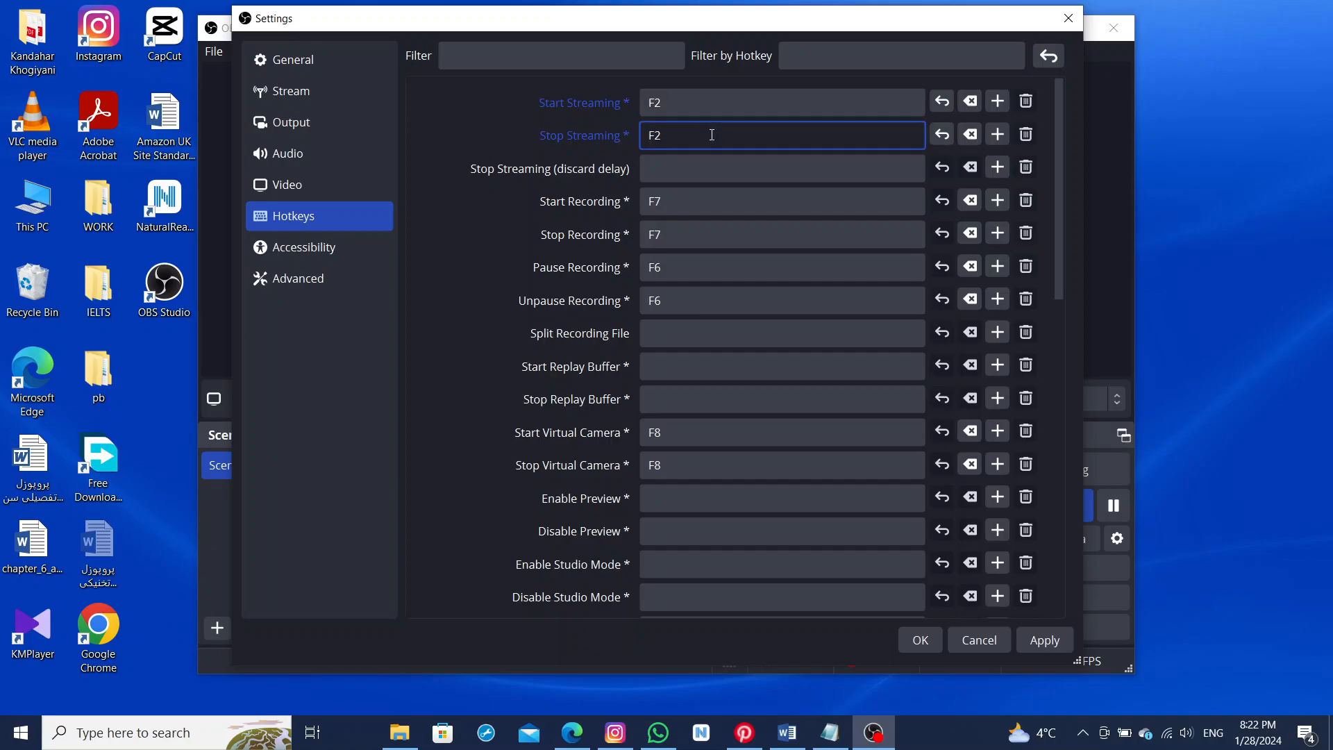
pyautogui.click(710, 168)
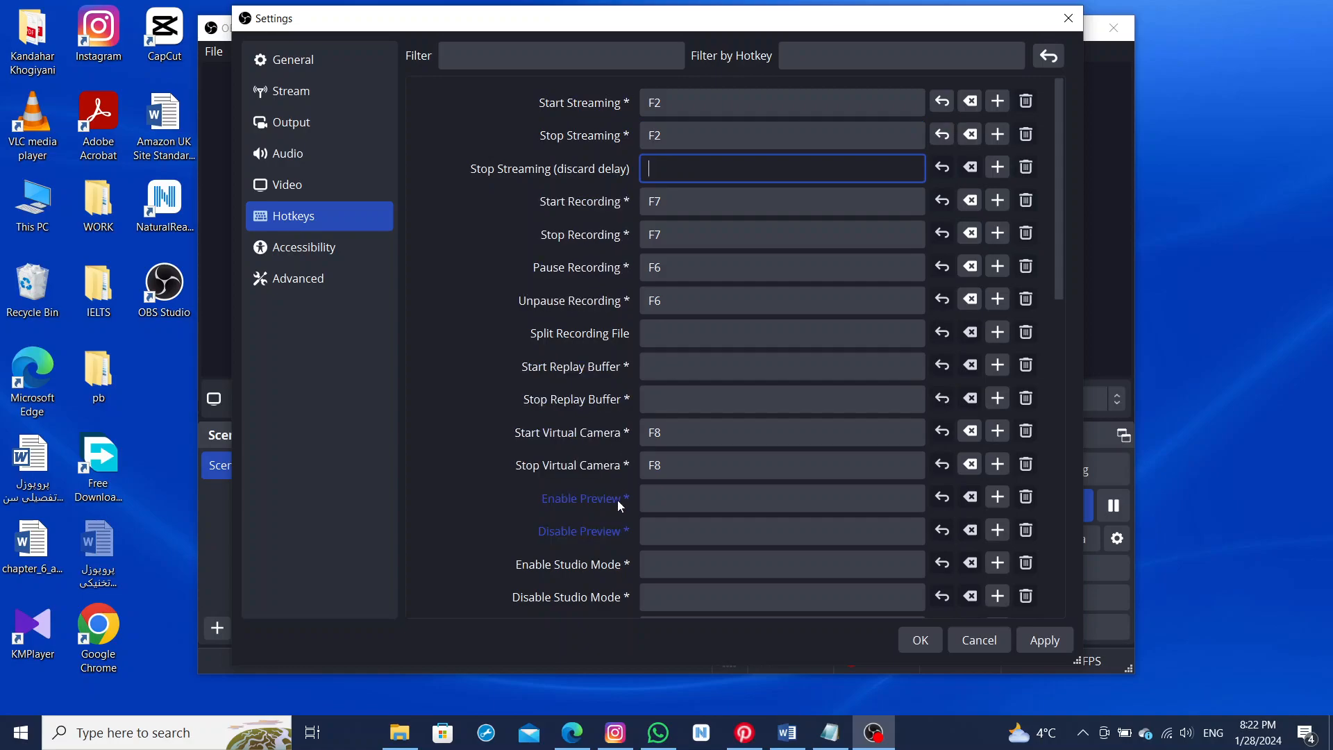
# Review the other actions that can be given hotkeys, from preview and studio mode to muting Mic/Aux.
pyautogui.scroll(-15, 595, 379)
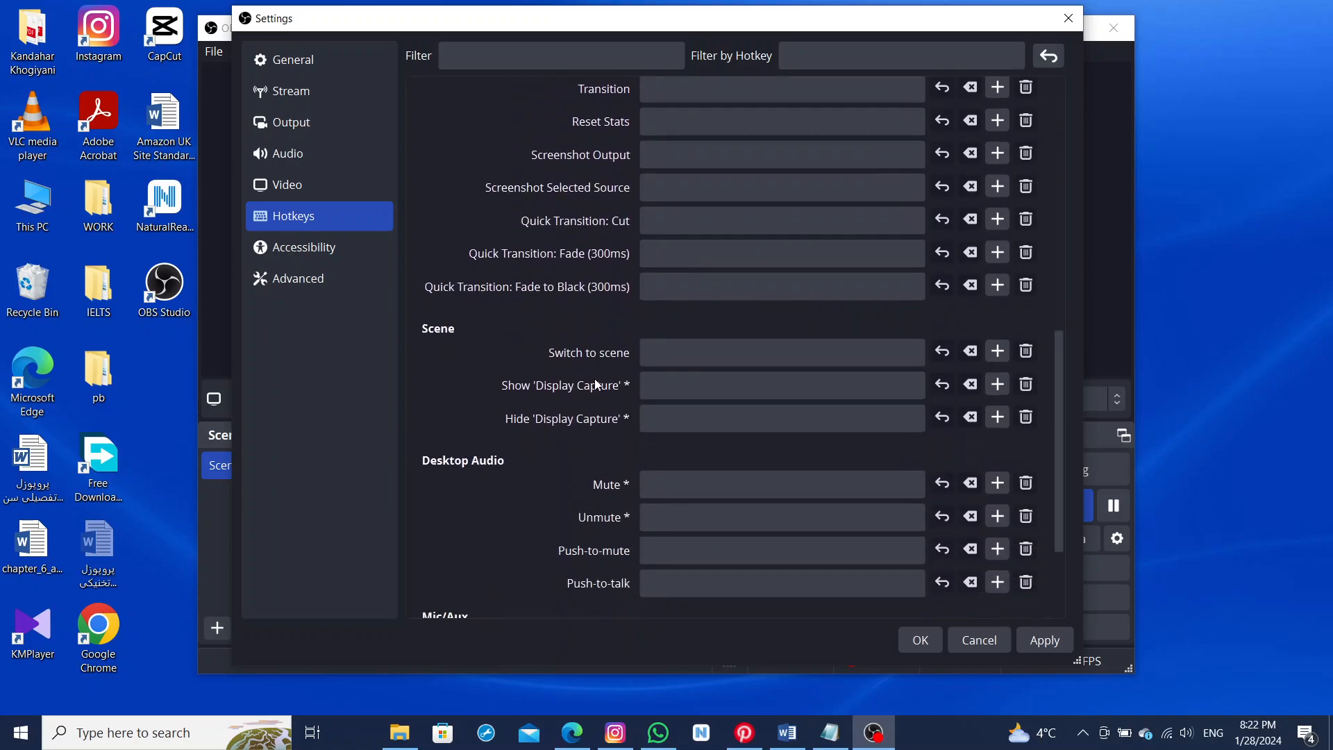
pyautogui.scroll(-1, 607, 497)
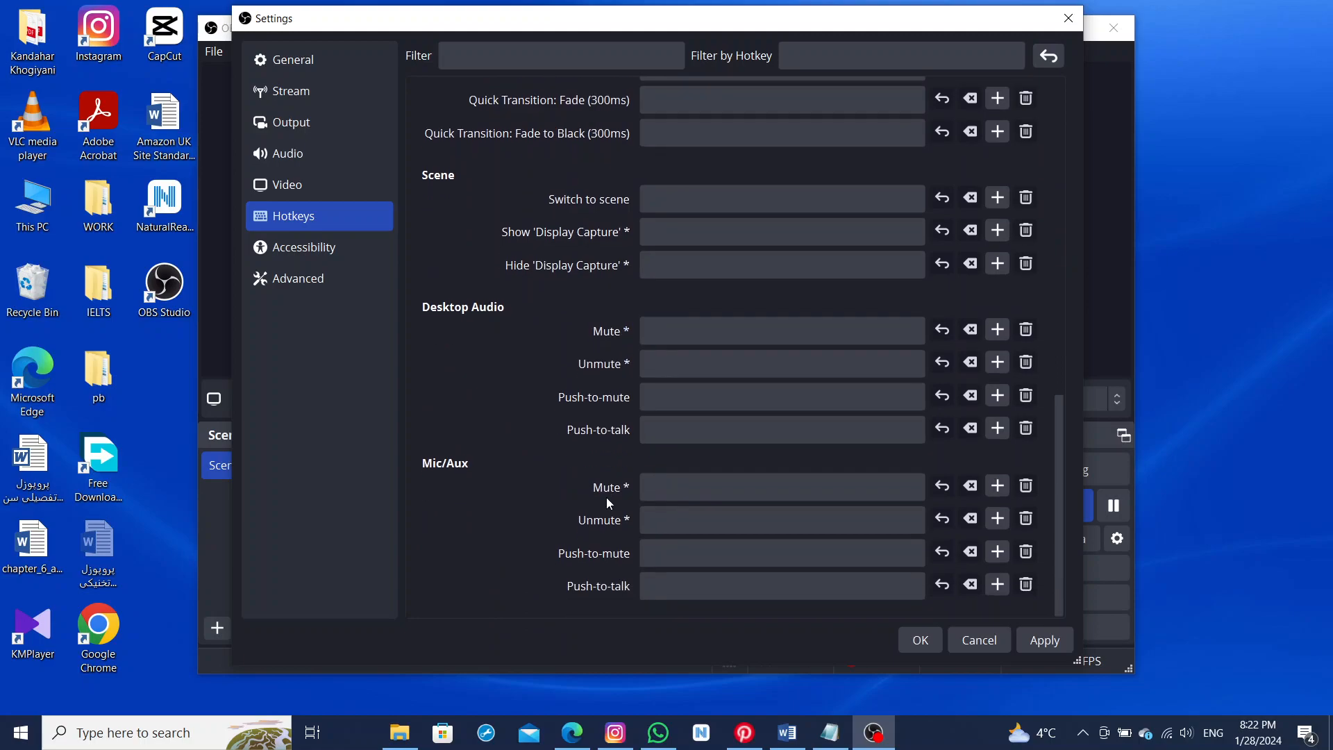
pyautogui.scroll(13, 607, 498)
pyautogui.scroll(3, 606, 498)
pyautogui.scroll(-4, 606, 497)
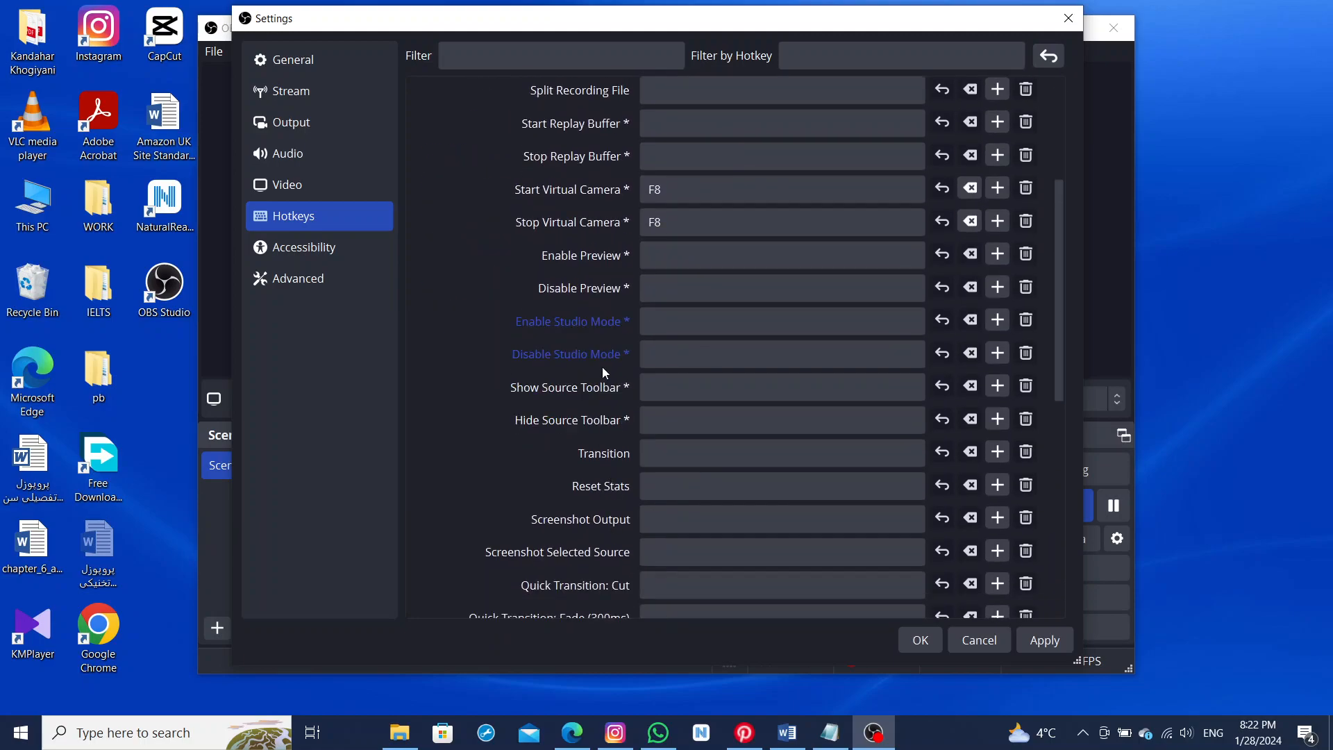
pyautogui.scroll(3, 604, 372)
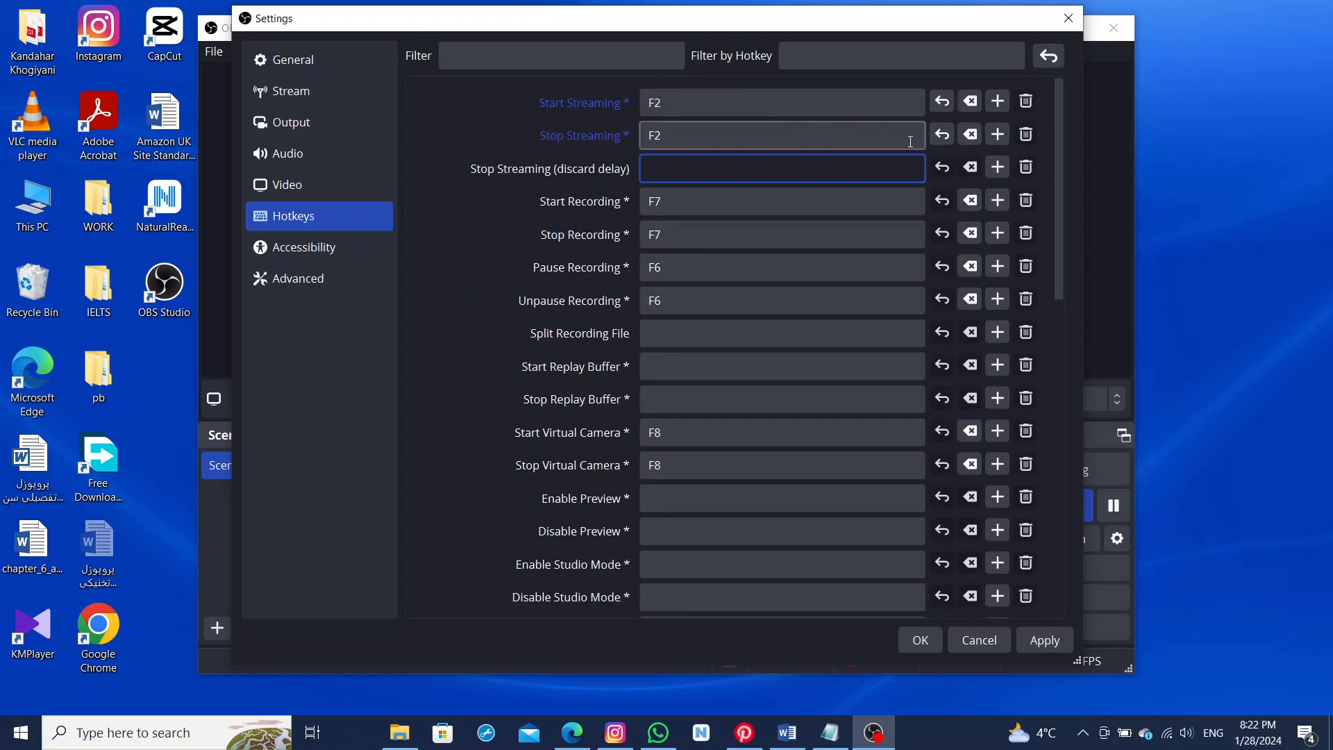
# Revert the Stop Streaming and Start Streaming hotkeys, and close the settings with confirmation.
pyautogui.click(1024, 137)
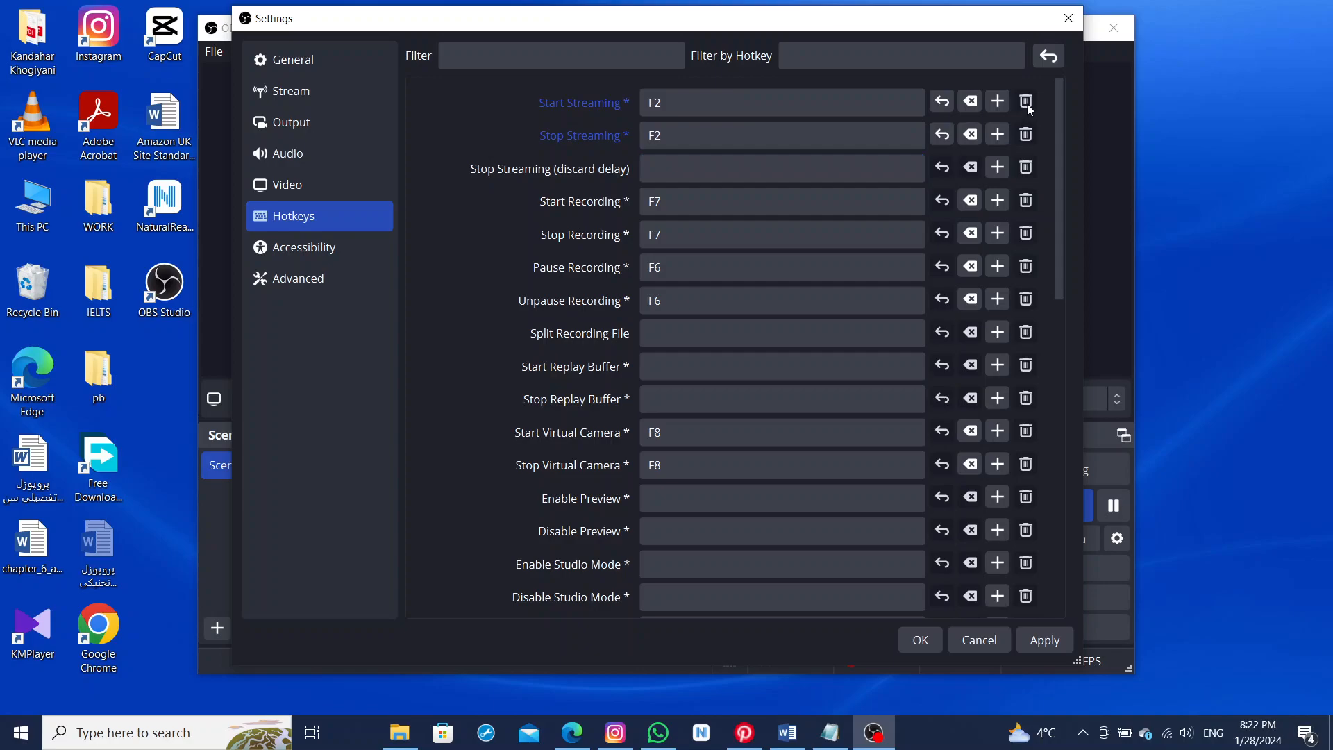
pyautogui.click(832, 125)
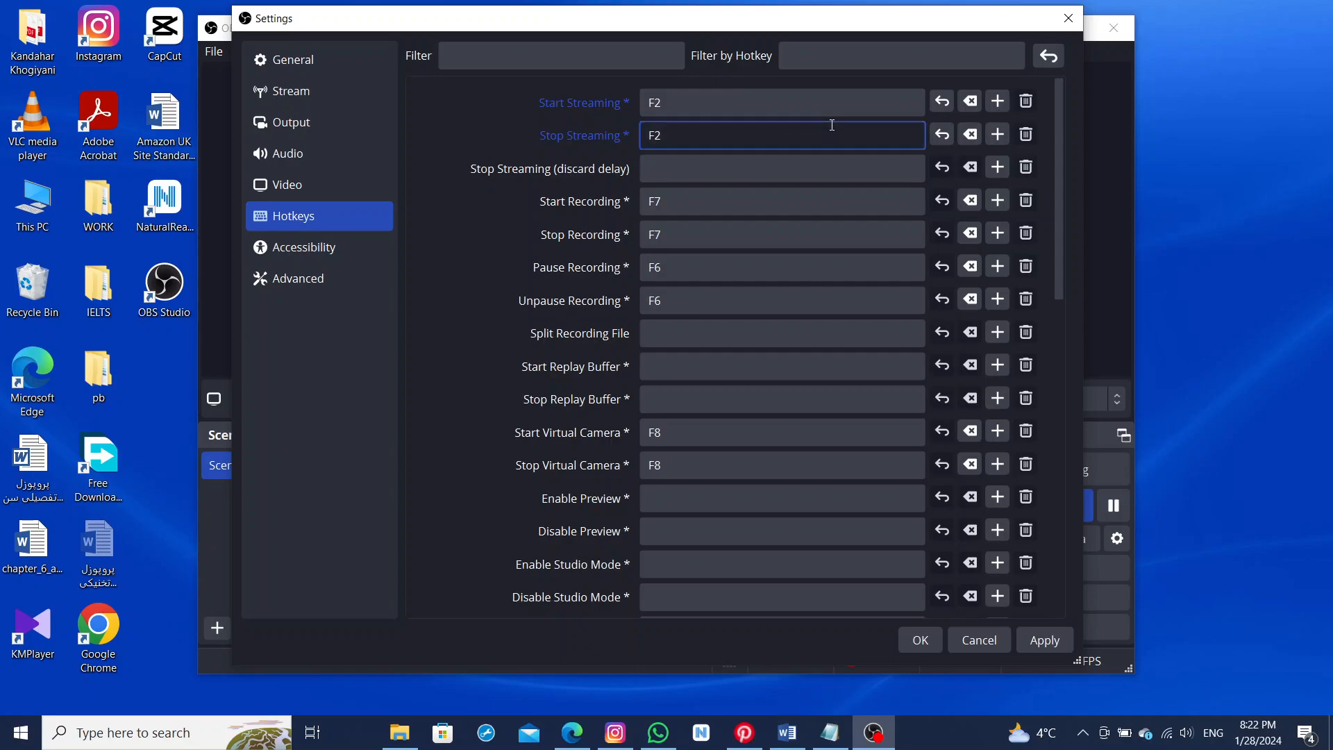
pyautogui.click(942, 134)
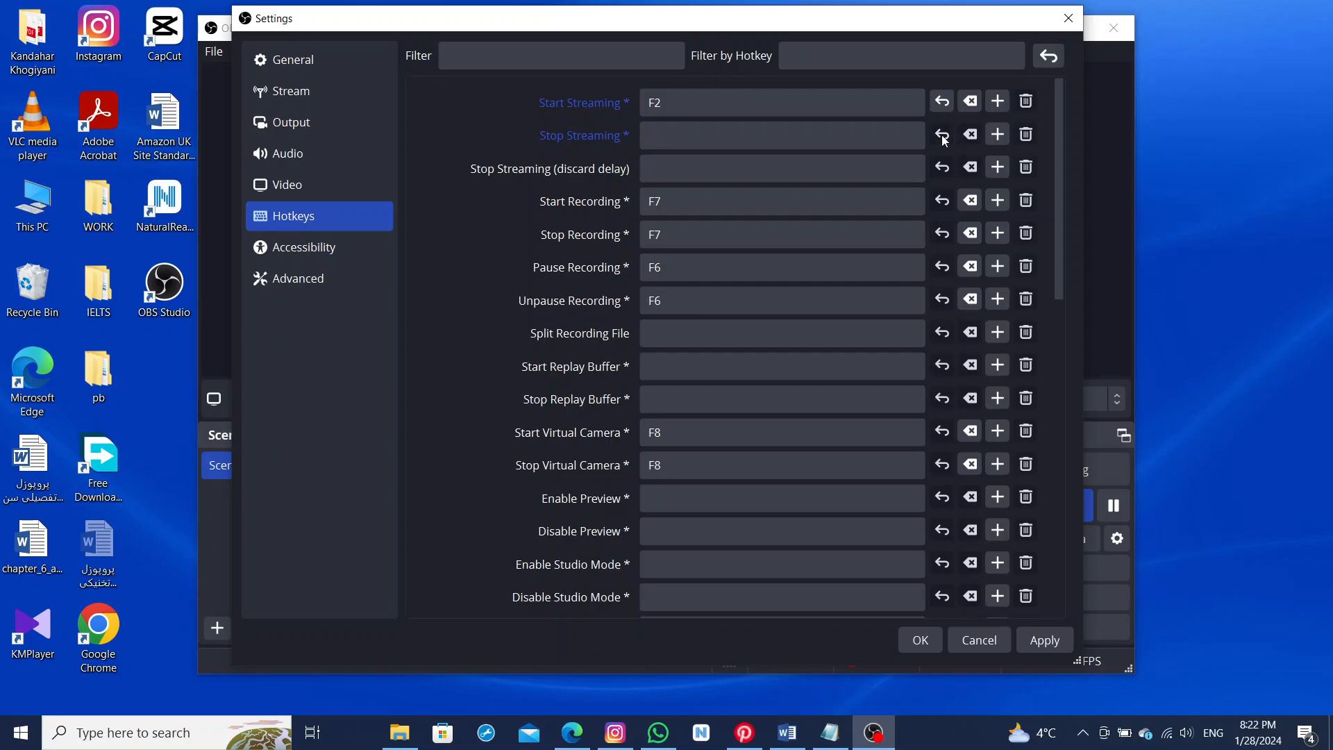
pyautogui.click(945, 105)
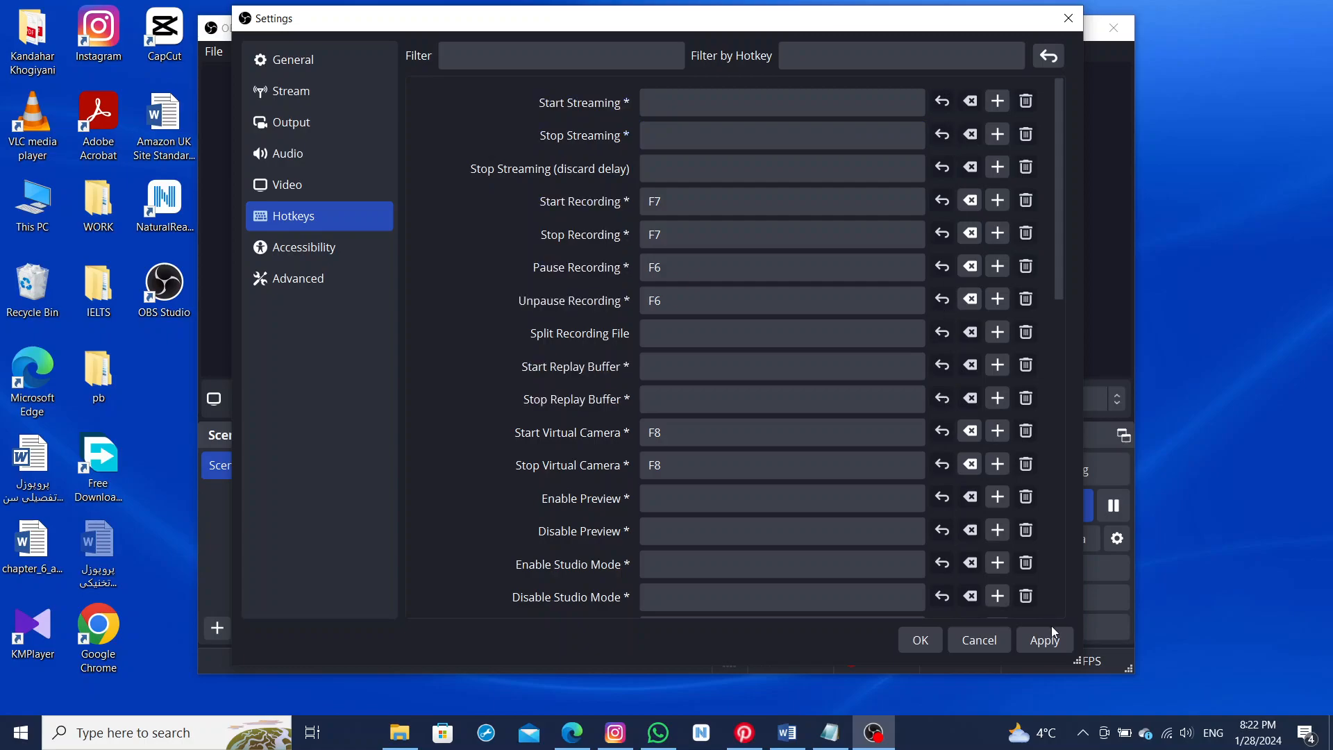
pyautogui.click(936, 647)
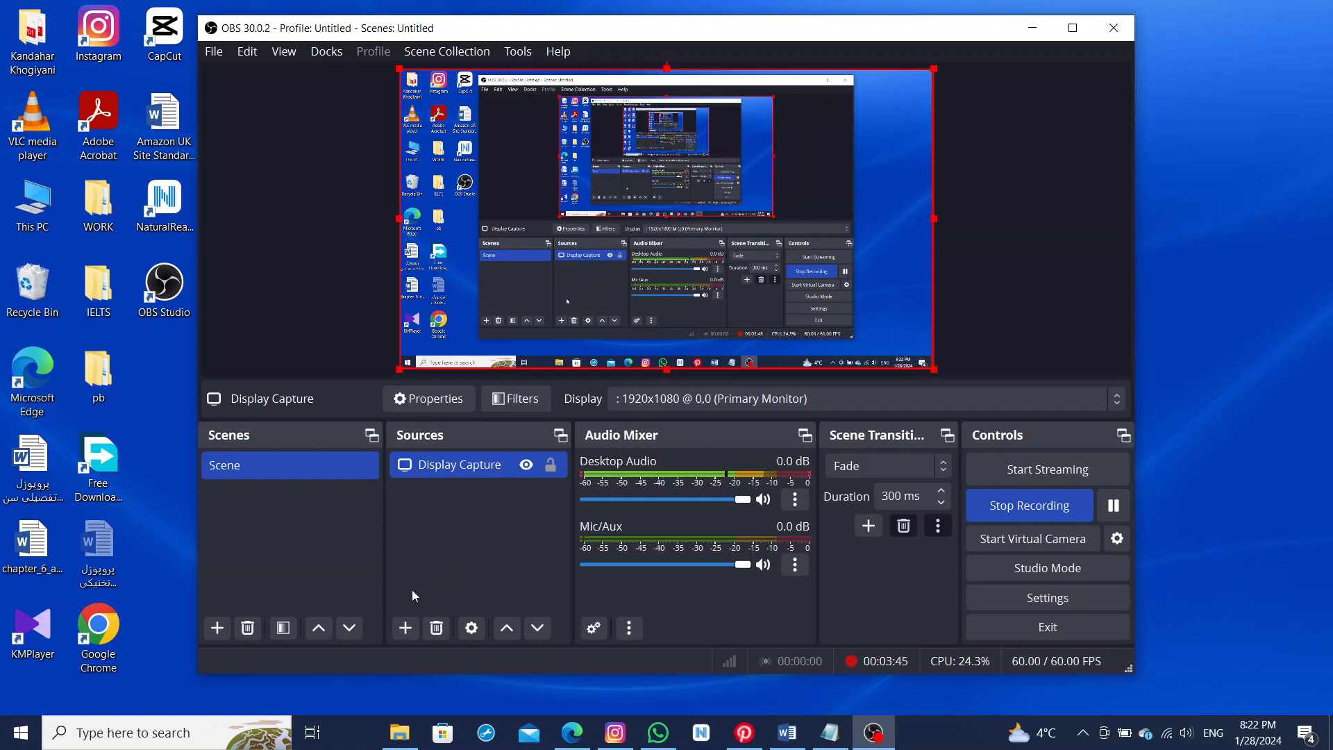
# Add a new Display Capture source to the scene, checking its capture methods and cancelling its properties.
pyautogui.click(405, 628)
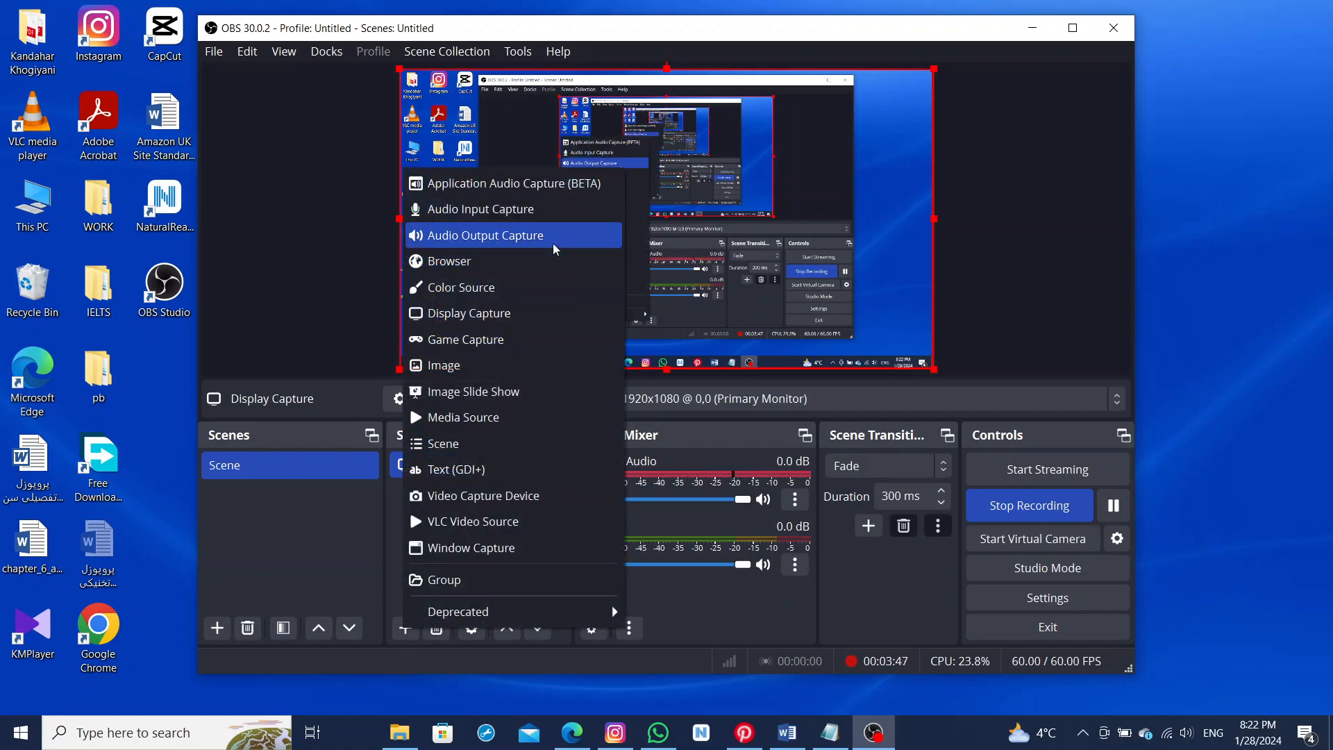
pyautogui.click(536, 315)
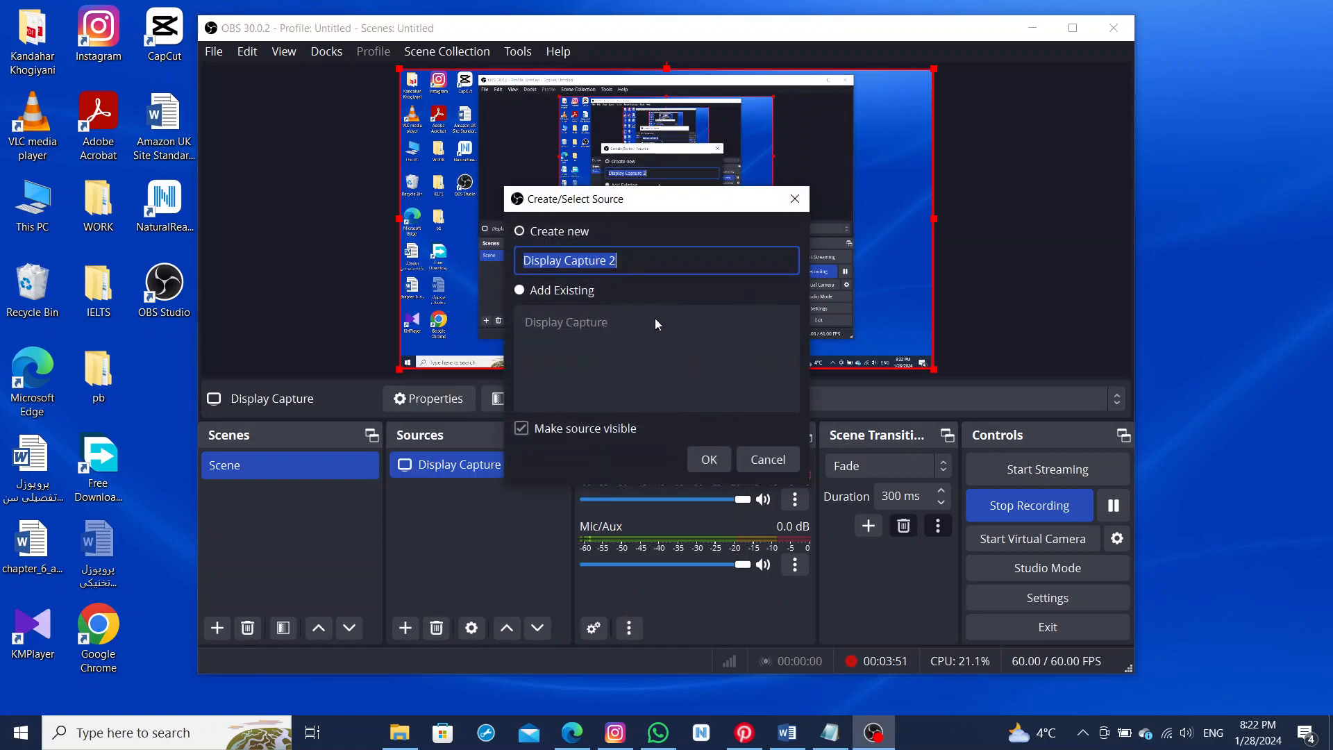
pyautogui.click(715, 461)
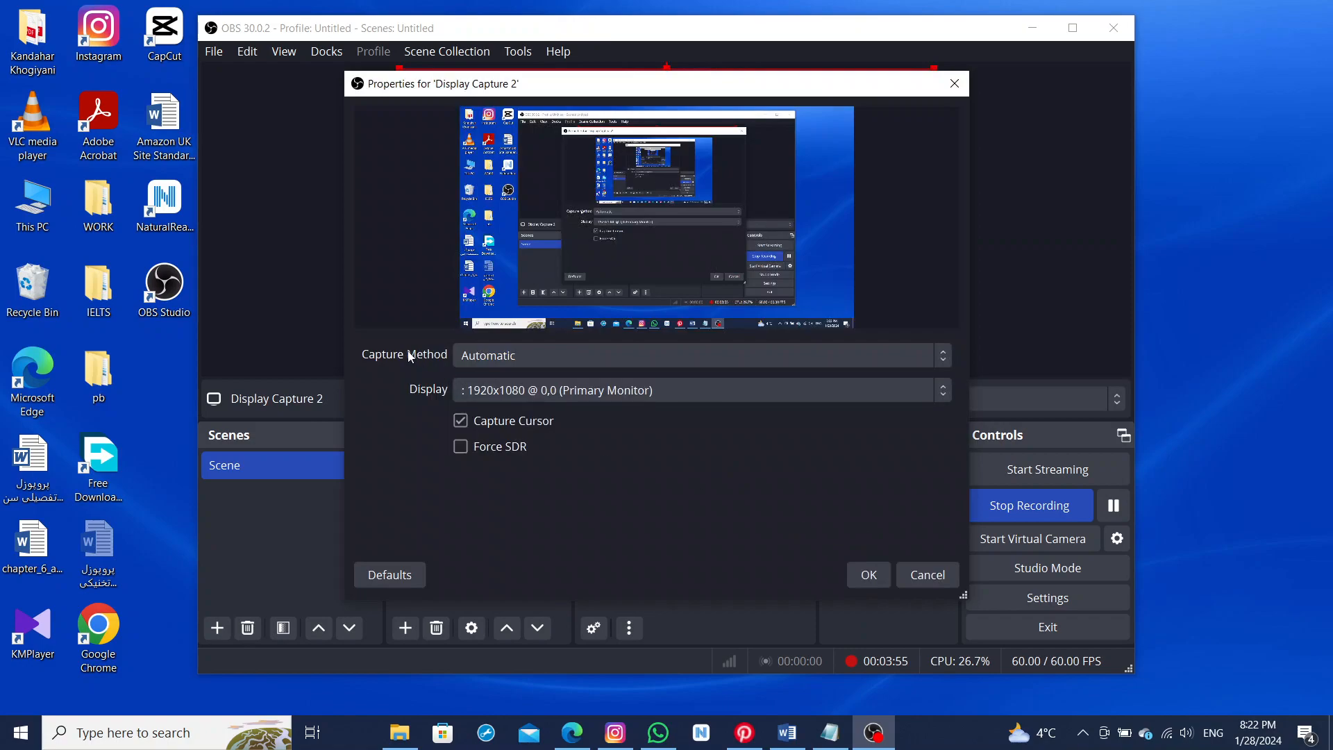
pyautogui.click(550, 358)
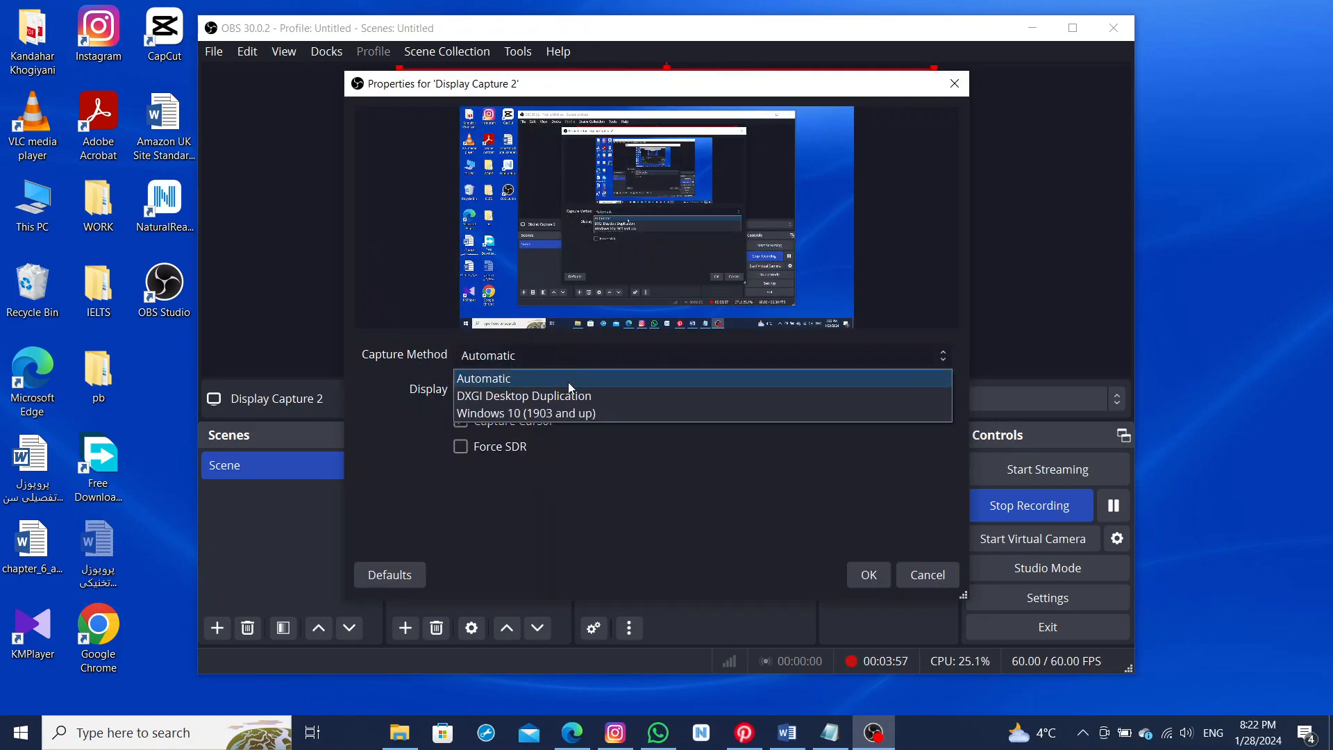
pyautogui.click(689, 511)
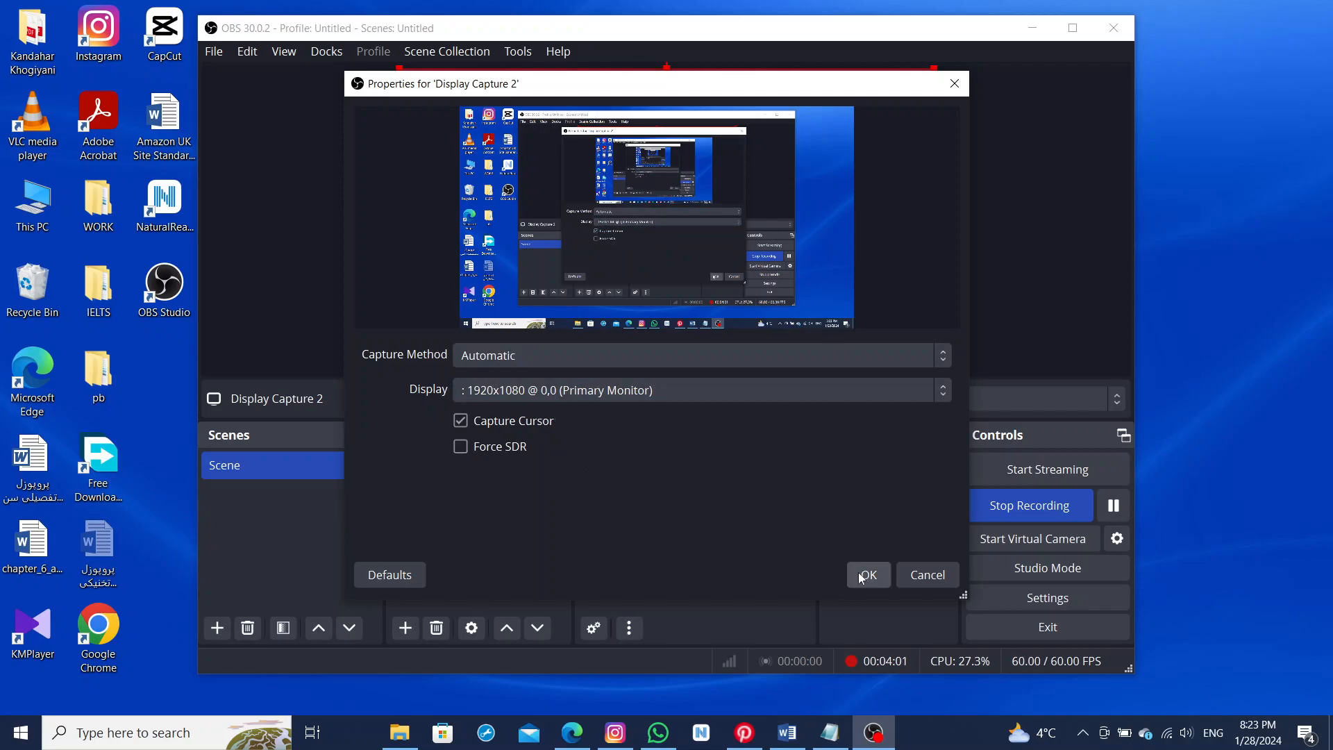
pyautogui.click(919, 573)
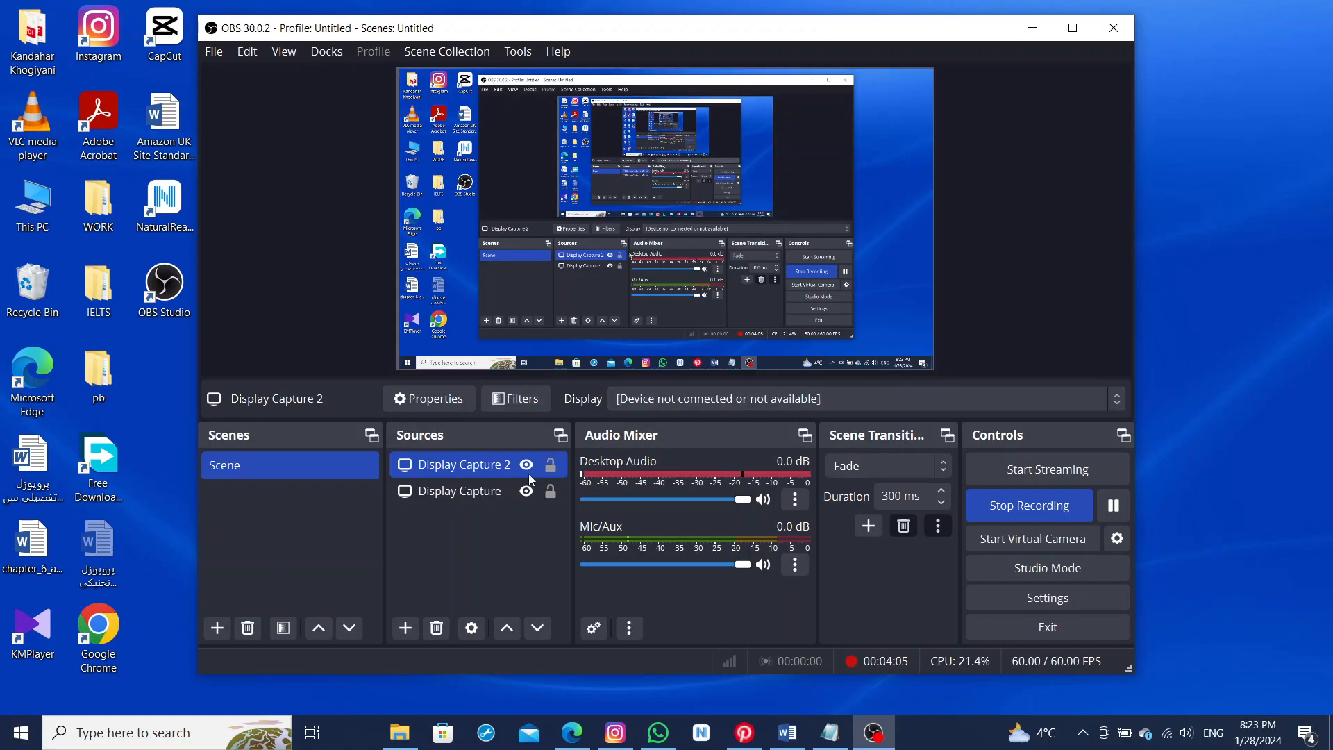
# Add a new Video Capture Device source under its default name and cancel its properties.
pyautogui.click(404, 628)
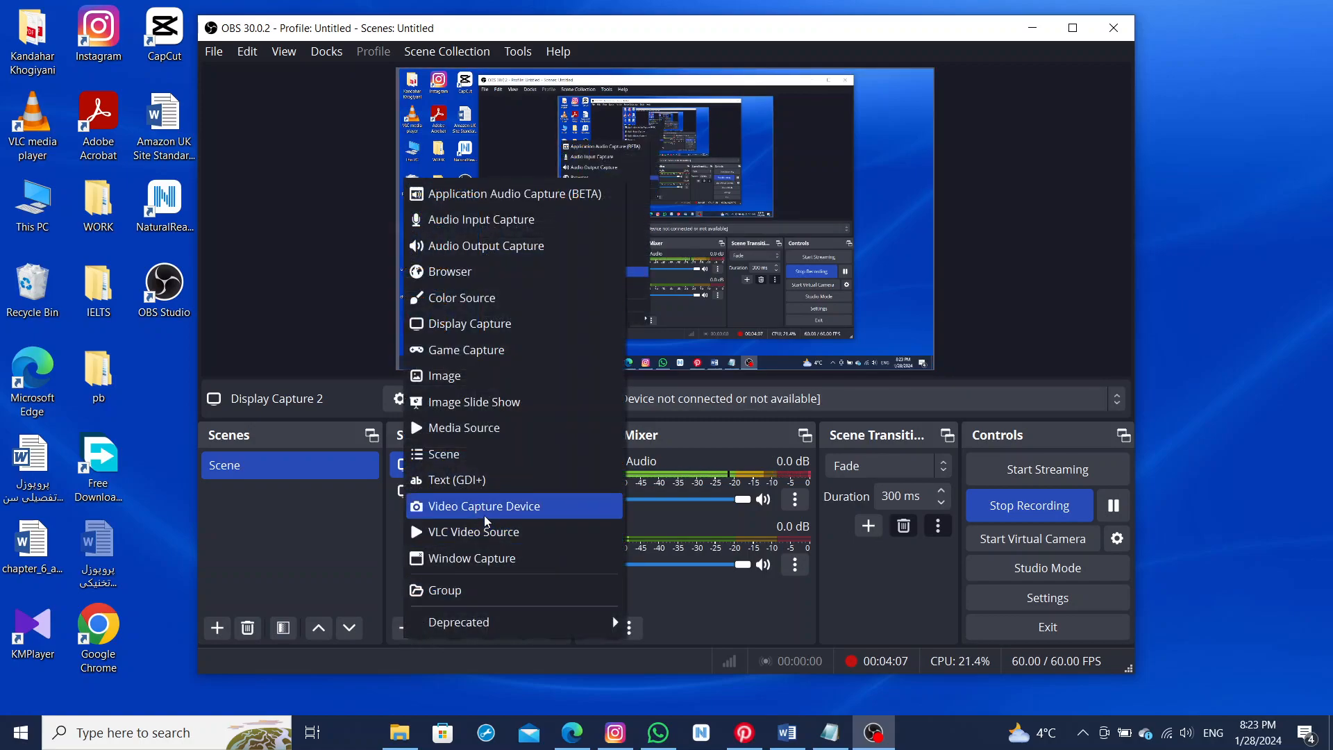
pyautogui.click(517, 508)
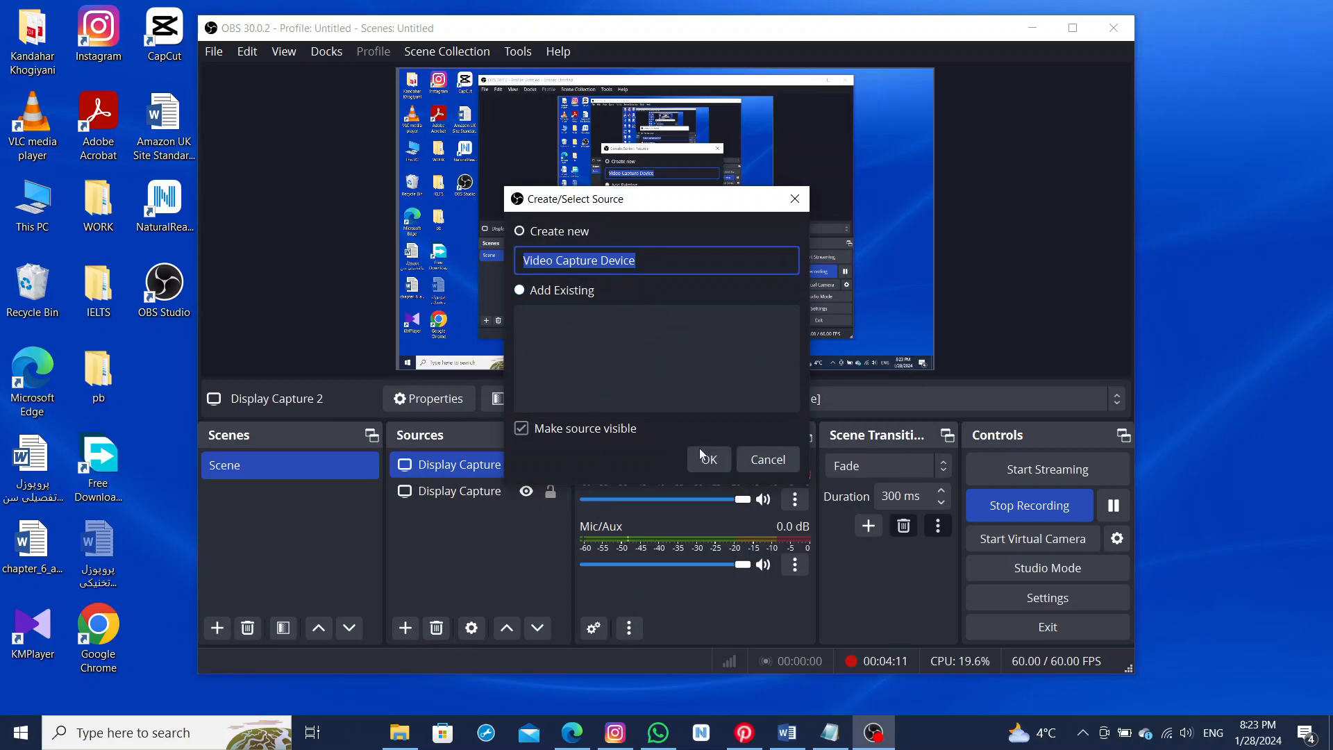
pyautogui.click(711, 465)
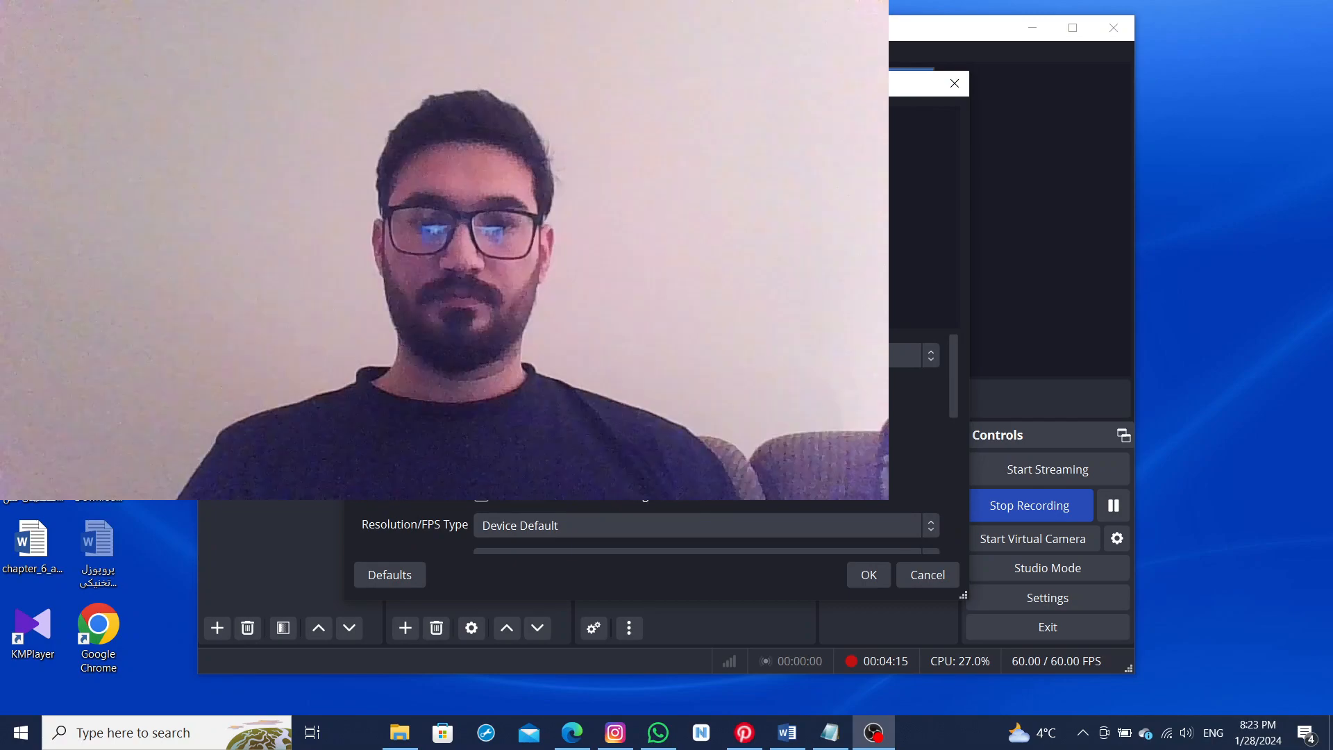
pyautogui.click(919, 573)
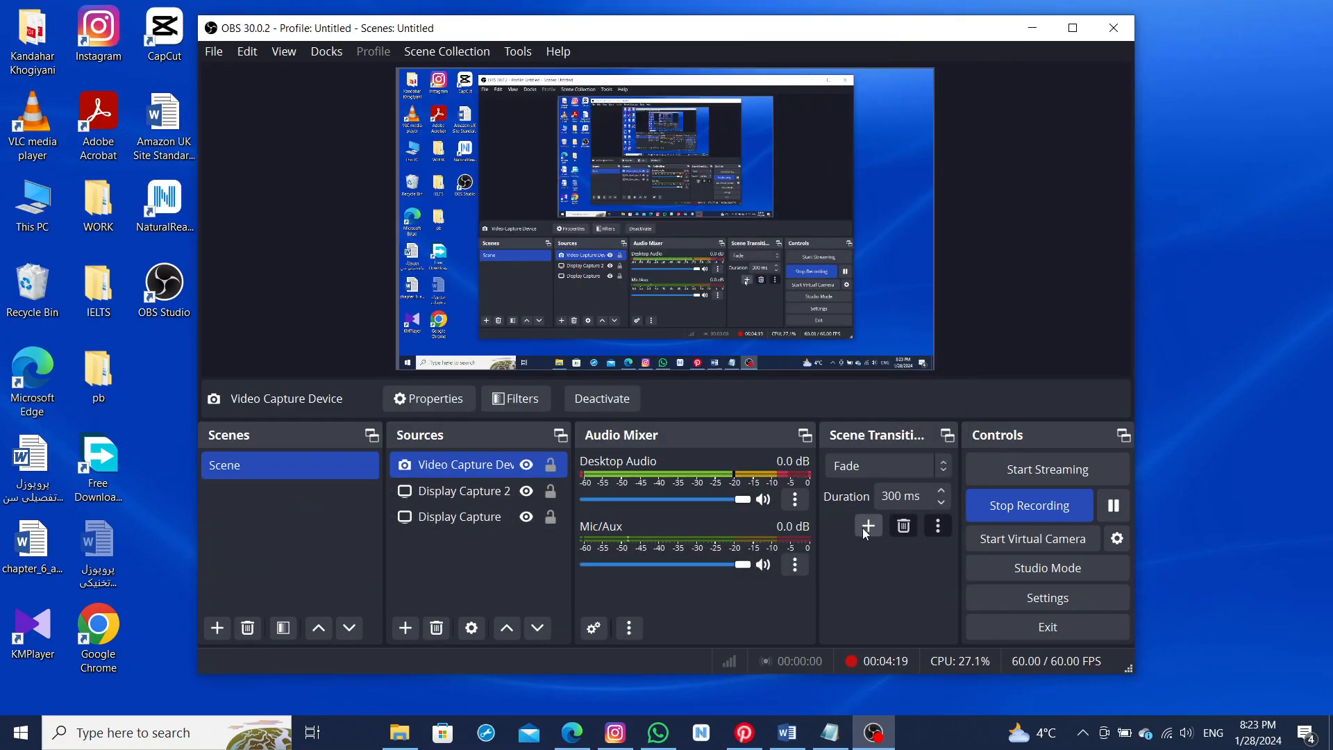